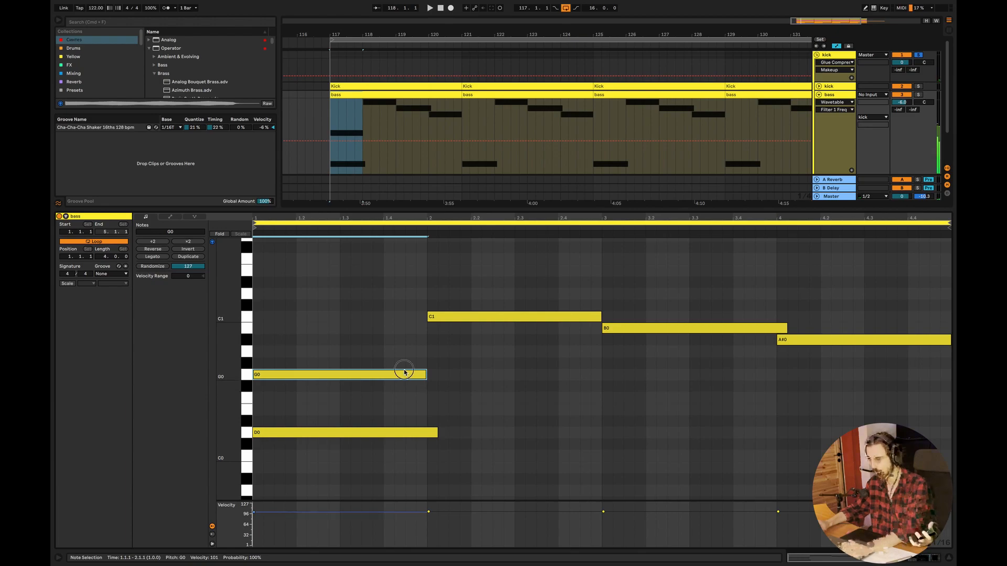
Step: Select the C1, B0 and A#0 bass notes, then switch to Pixelmator Pro and paint a black line labelled "D = key"
drag(561, 293, 777, 389)
key(super+Tab)
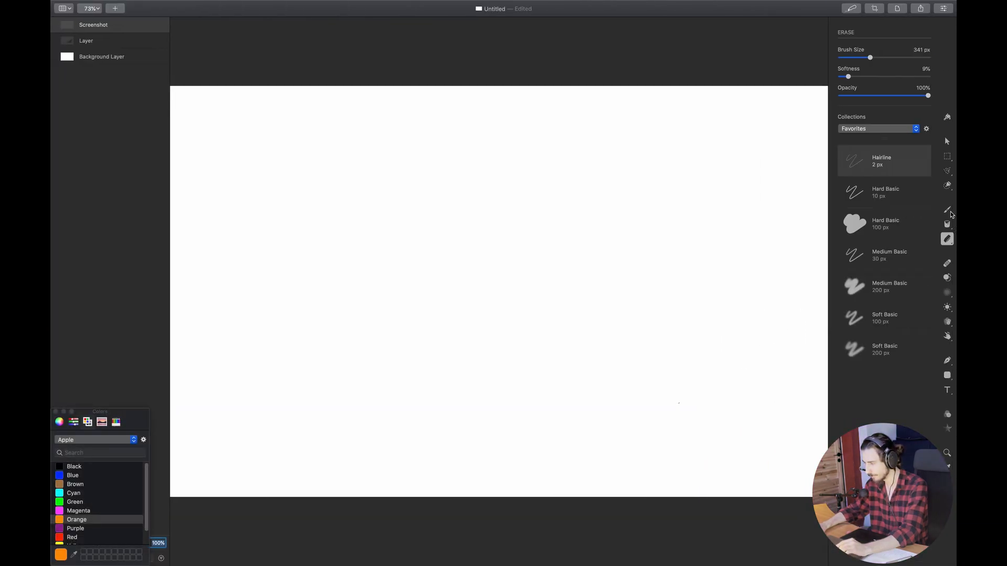
click(947, 210)
click(68, 469)
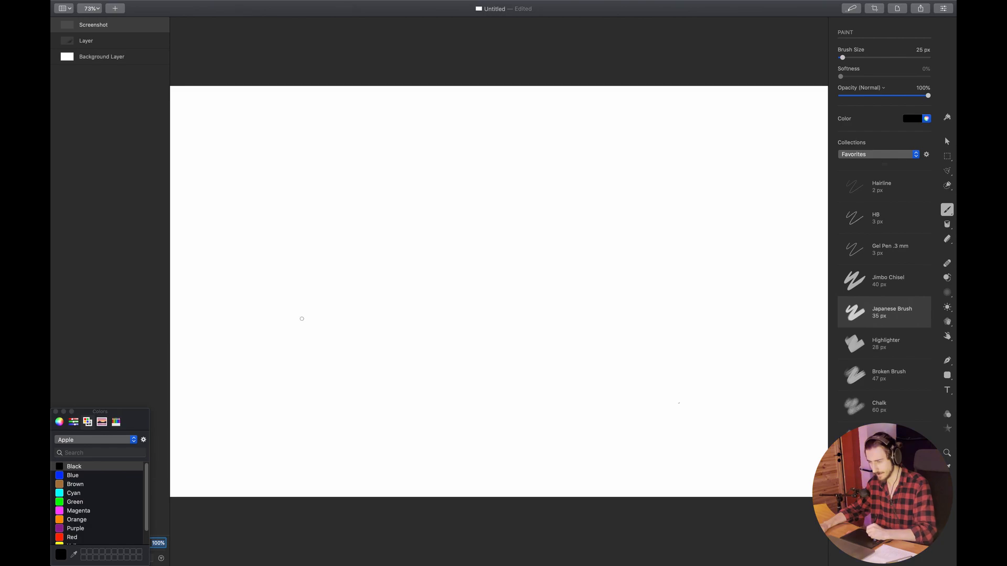
mouse_move(376, 311)
mouse_down()
mouse_move(275, 313)
mouse_move(303, 360)
mouse_move(324, 370)
mouse_move(347, 364)
mouse_move(383, 379)
mouse_move(403, 359)
mouse_move(417, 402)
mouse_up()
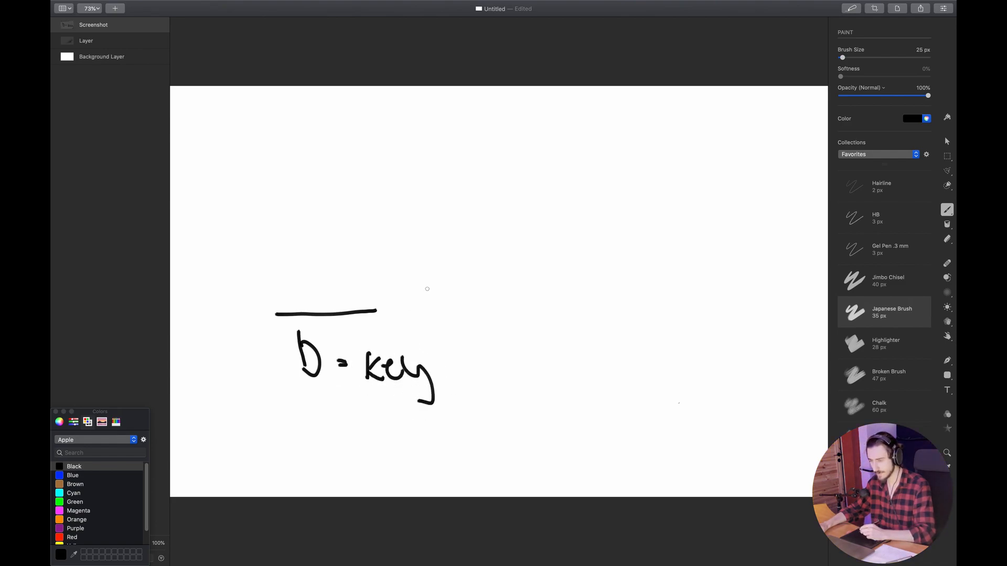
Step: Paint a shorter black note line higher up and beyond the D line, and write "G = fifth" above it
drag(474, 241, 411, 236)
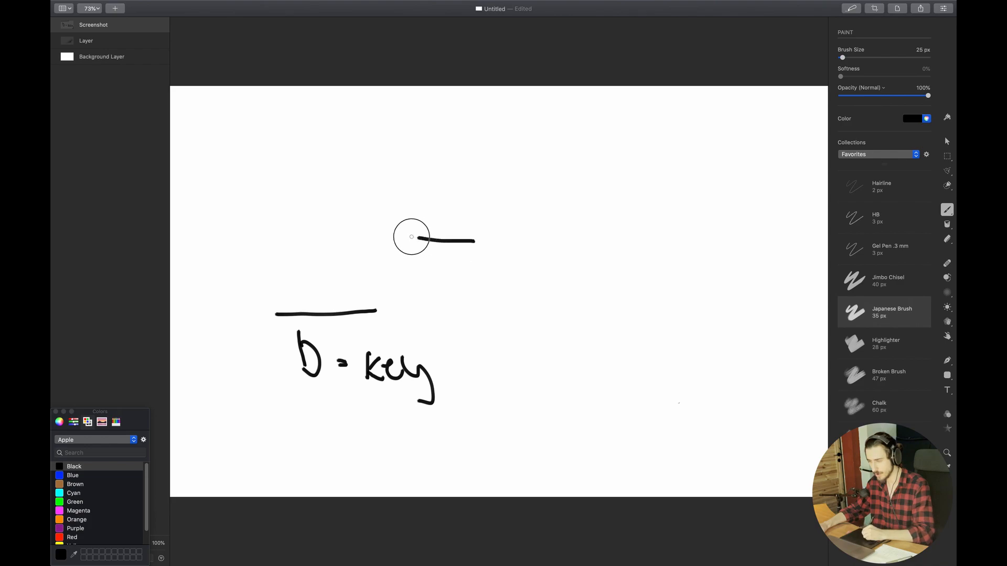
mouse_move(435, 193)
mouse_down()
mouse_move(431, 205)
mouse_move(471, 199)
mouse_move(494, 216)
mouse_up()
mouse_move(504, 206)
mouse_down()
mouse_move(505, 215)
mouse_move(523, 190)
mouse_up()
click(498, 192)
mouse_move(516, 191)
mouse_down()
mouse_move(518, 214)
mouse_move(521, 200)
mouse_up()
mouse_move(535, 188)
mouse_down()
mouse_move(536, 220)
mouse_move(540, 206)
mouse_up()
mouse_move(543, 192)
mouse_down()
mouse_move(542, 221)
mouse_move(552, 221)
mouse_up()
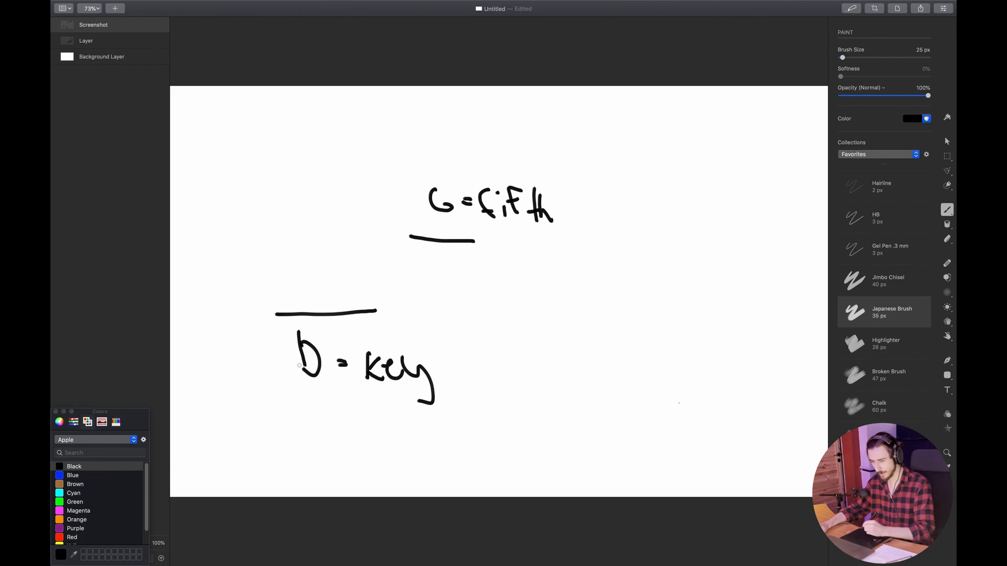
Step: Paint three short red note lines stepping downward beyond the G note
click(72, 537)
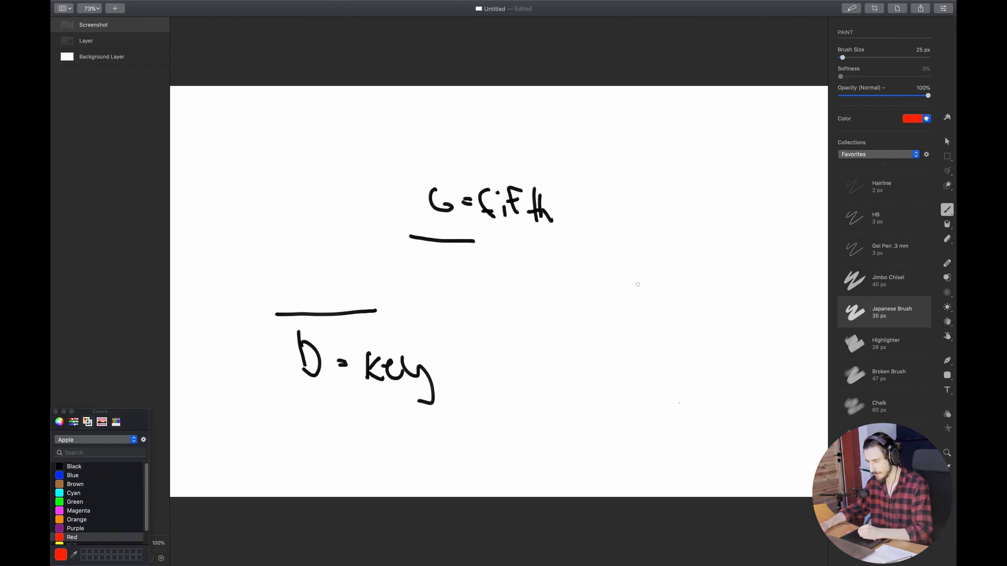
drag(653, 266, 583, 273)
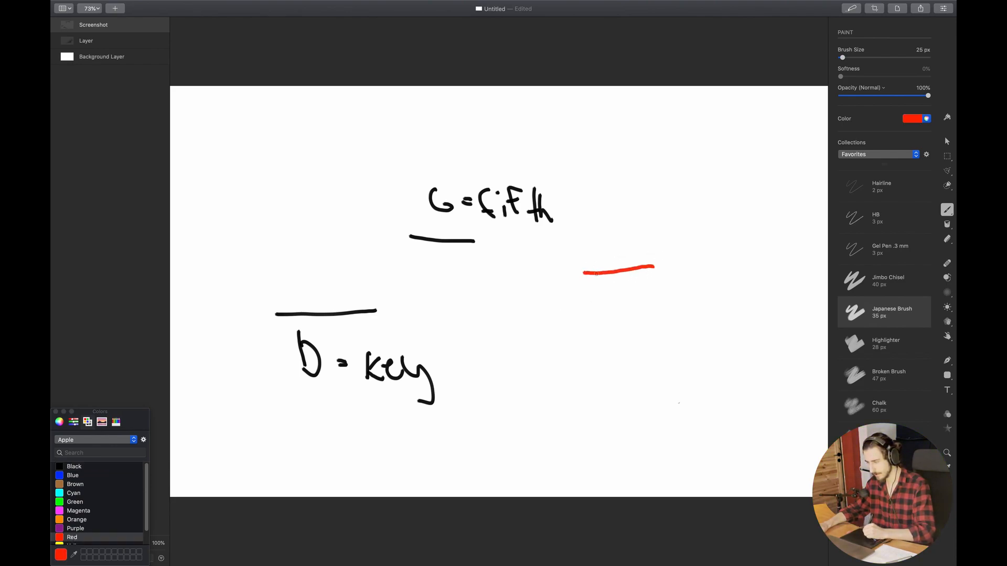
drag(676, 273, 639, 273)
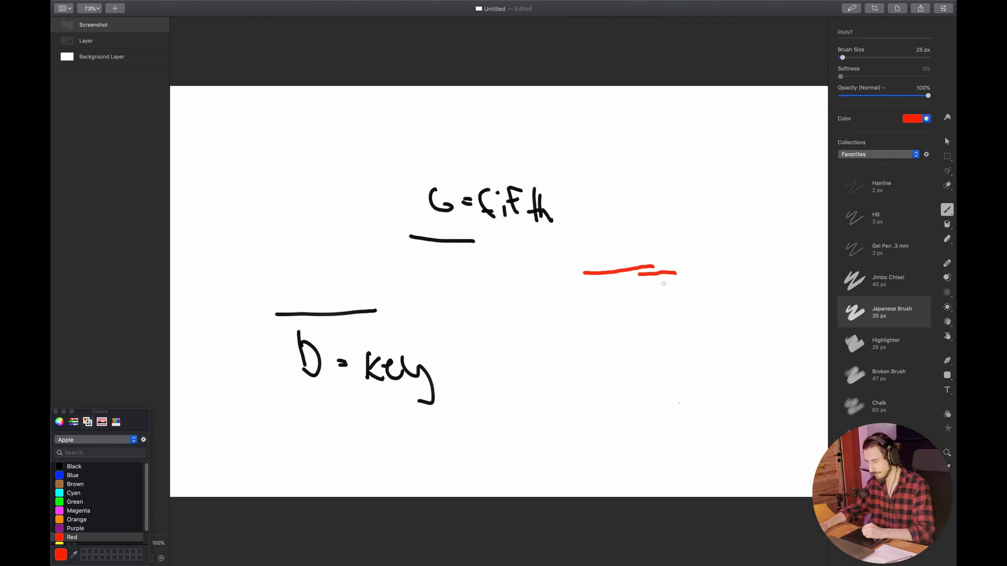
drag(704, 286, 665, 287)
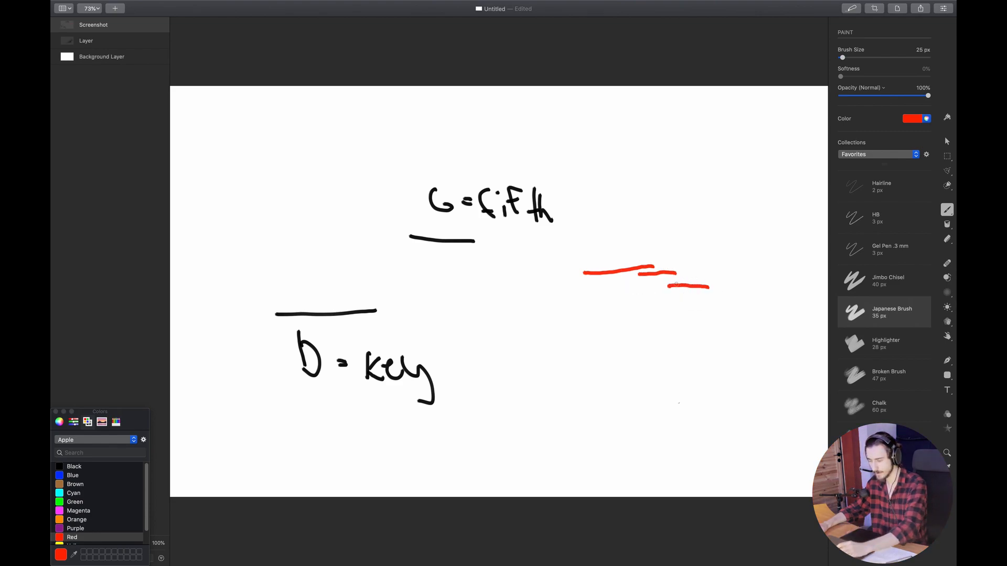
Step: Check the bass note names in Live, then label the three red lines C, B and A# in Pixelmator Pro
key(super+Tab)
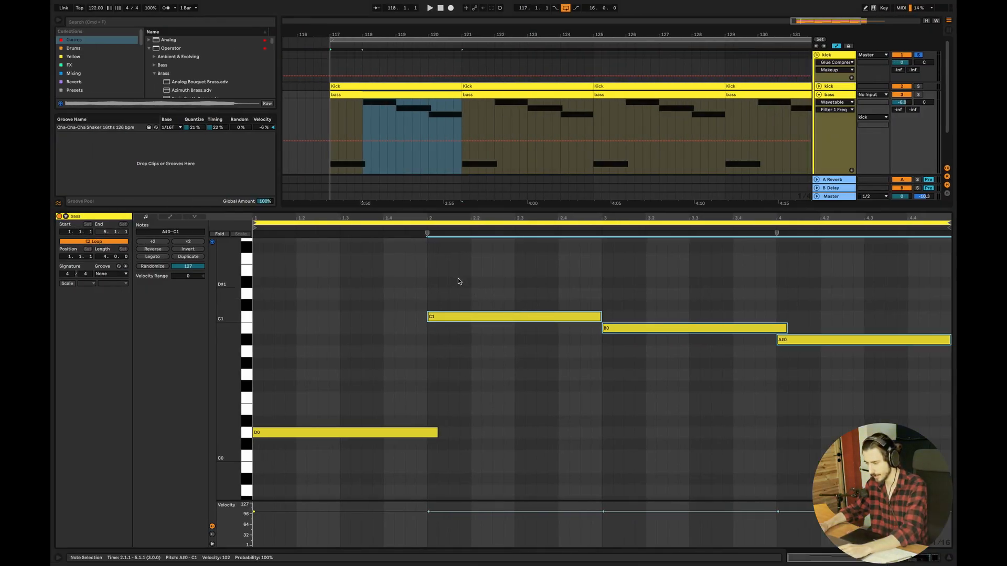
key(super+Tab)
mouse_move(591, 243)
mouse_down()
mouse_move(579, 247)
mouse_move(592, 256)
mouse_up()
mouse_move(665, 237)
mouse_down()
mouse_move(666, 264)
mouse_move(681, 258)
mouse_move(733, 276)
mouse_move(732, 261)
mouse_move(744, 277)
mouse_move(754, 255)
mouse_up()
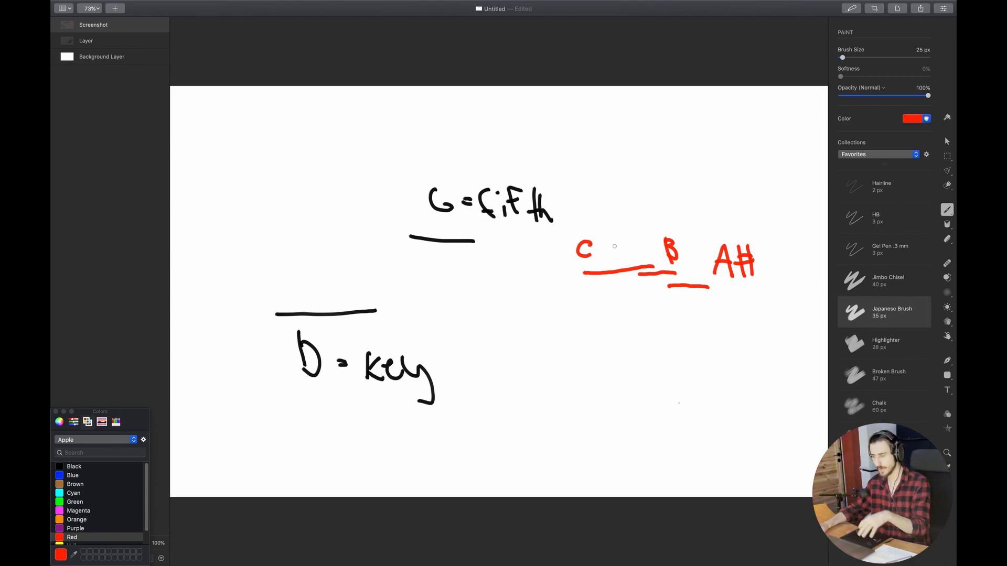
Step: Switch to Live and try raising the B0 bass note to E1 and layering a copy of the D0 note at G0
key(super+Tab)
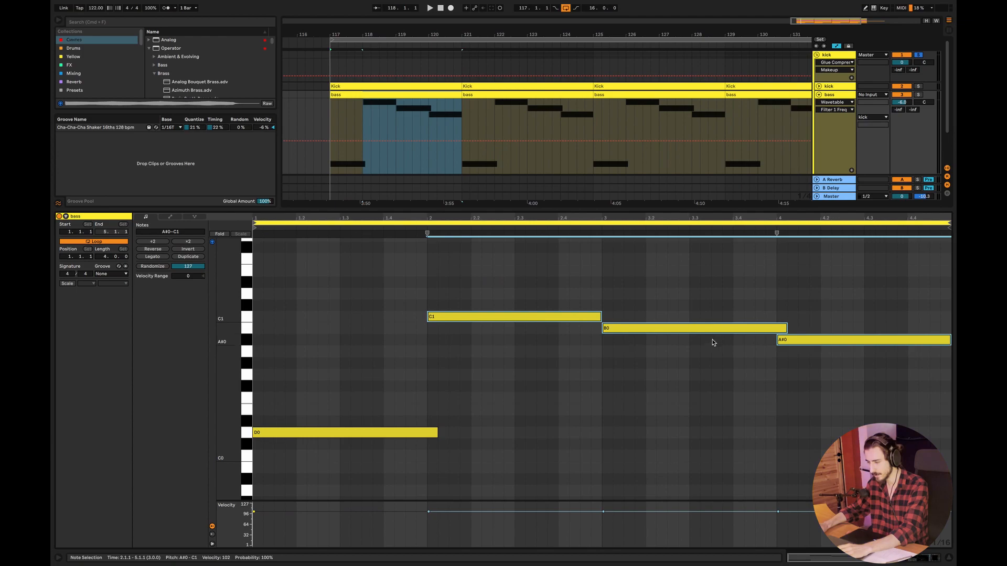
click(668, 345)
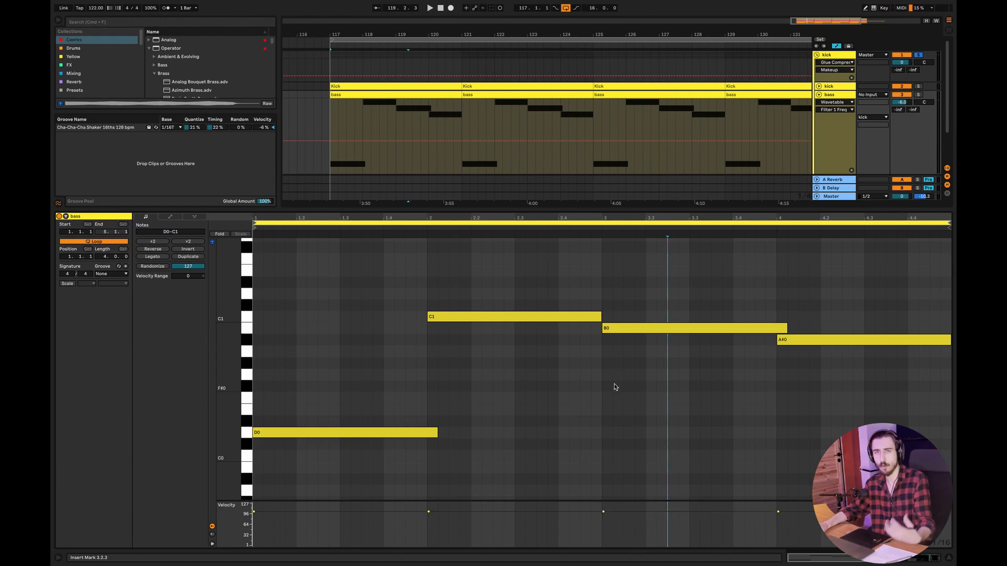
mouse_move(635, 296)
mouse_down()
mouse_move(580, 354)
mouse_move(621, 277)
mouse_up()
click(610, 367)
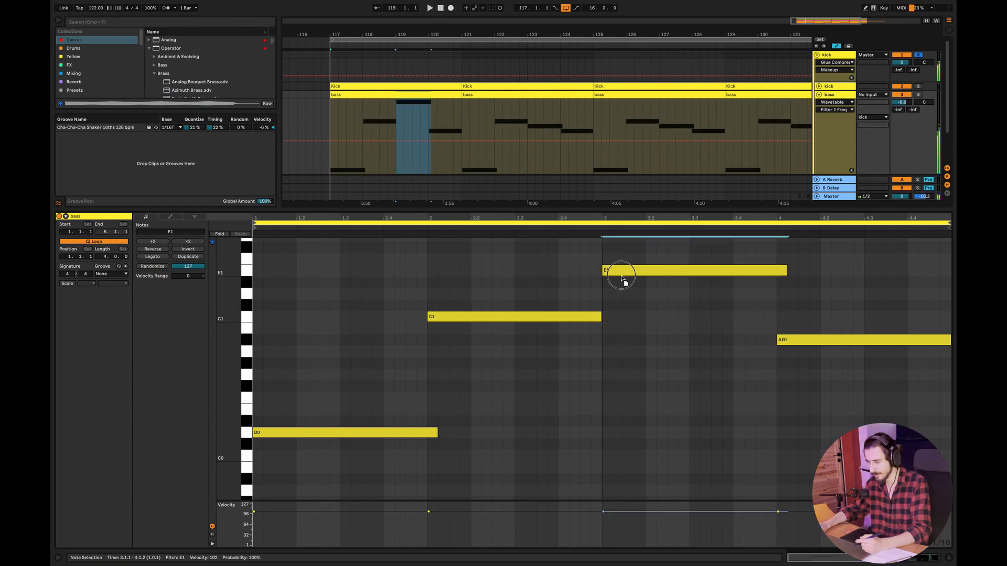
click(334, 433)
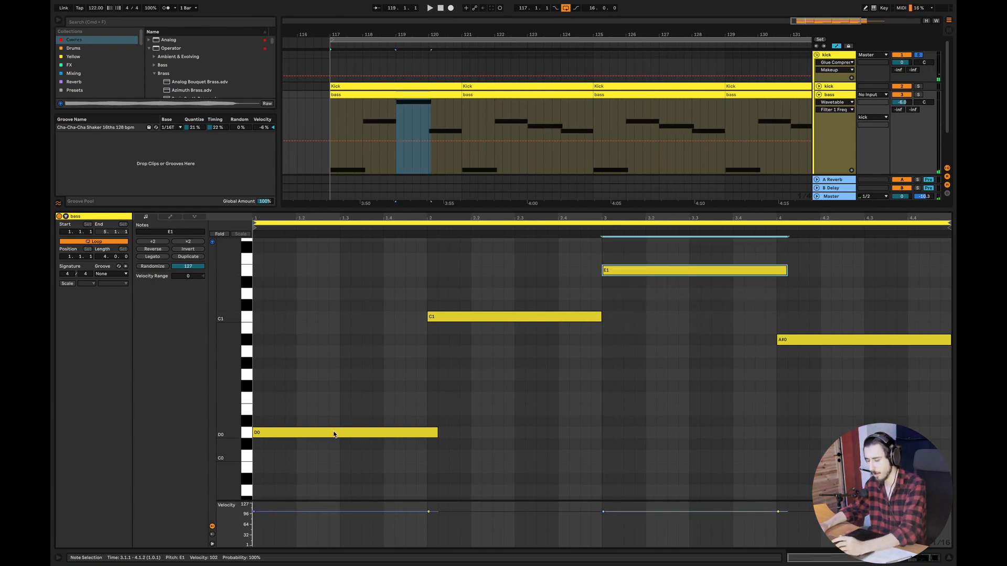
drag(335, 434, 331, 377)
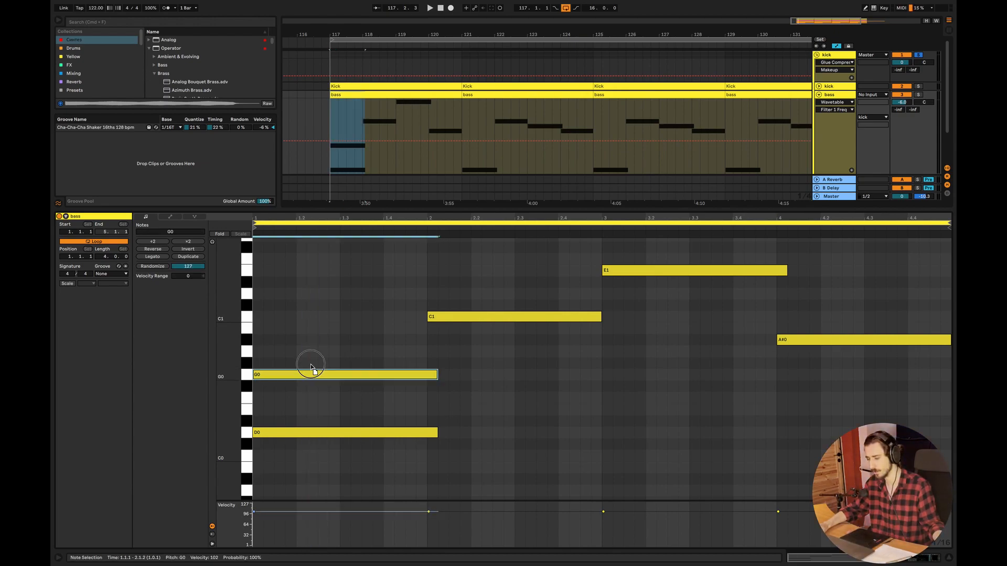
drag(313, 376, 312, 357)
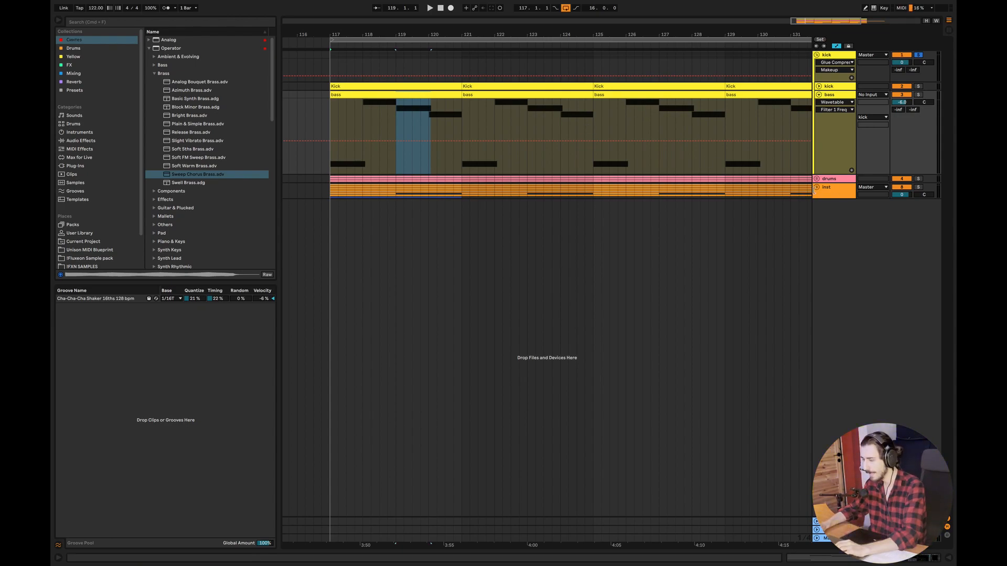
Step: Solo the piano track in the inst group and open its first chords clip
click(816, 187)
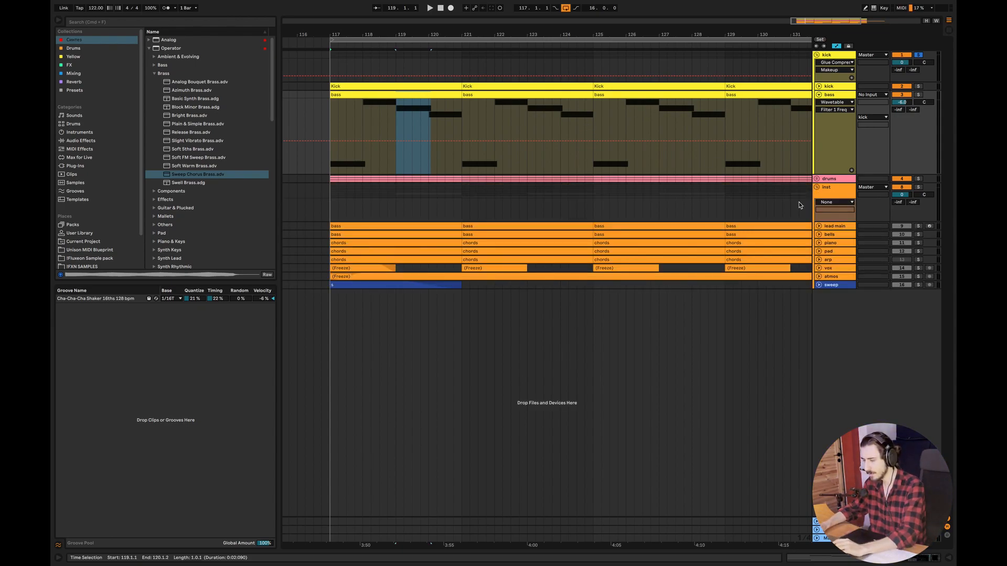
click(818, 242)
click(919, 242)
click(429, 243)
double_click(429, 243)
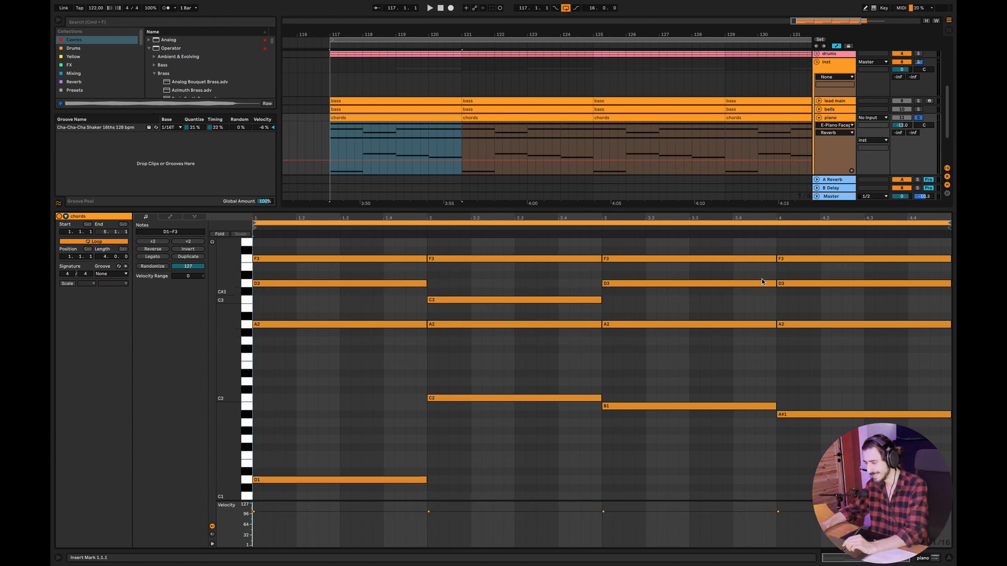
Step: Highlight the upper A2, D3 and F3 chord notes in bars 1, 3 and 4 of the chords clip
drag(385, 347, 382, 244)
drag(729, 349, 702, 250)
drag(871, 359, 854, 248)
Step: Switch to Pixelmator Pro and erase the whole bass note sketch
key(super+Tab)
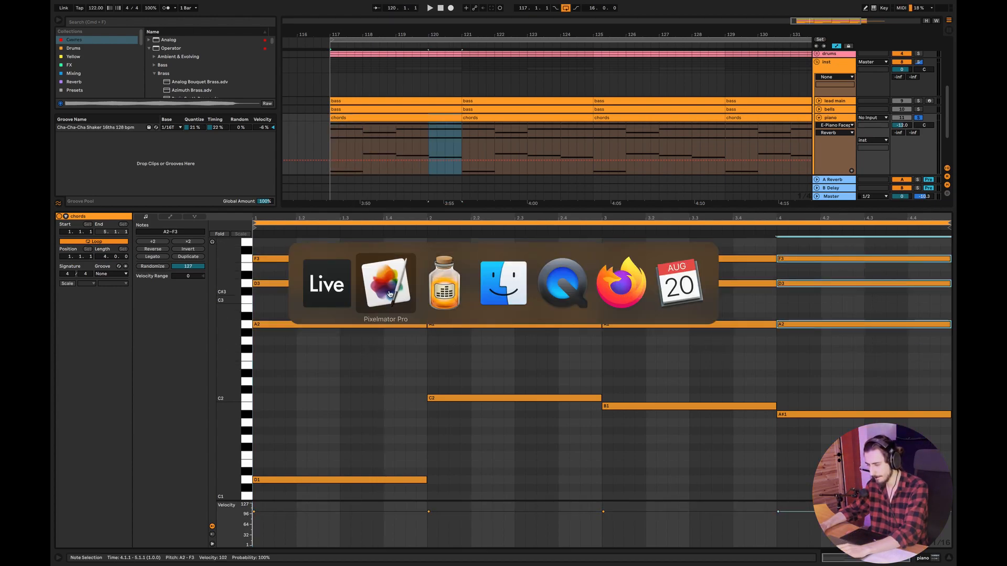
click(947, 239)
mouse_move(466, 208)
mouse_down()
mouse_move(517, 205)
mouse_move(435, 202)
mouse_move(517, 281)
mouse_move(315, 303)
mouse_move(433, 353)
mouse_move(347, 362)
mouse_move(215, 460)
mouse_up()
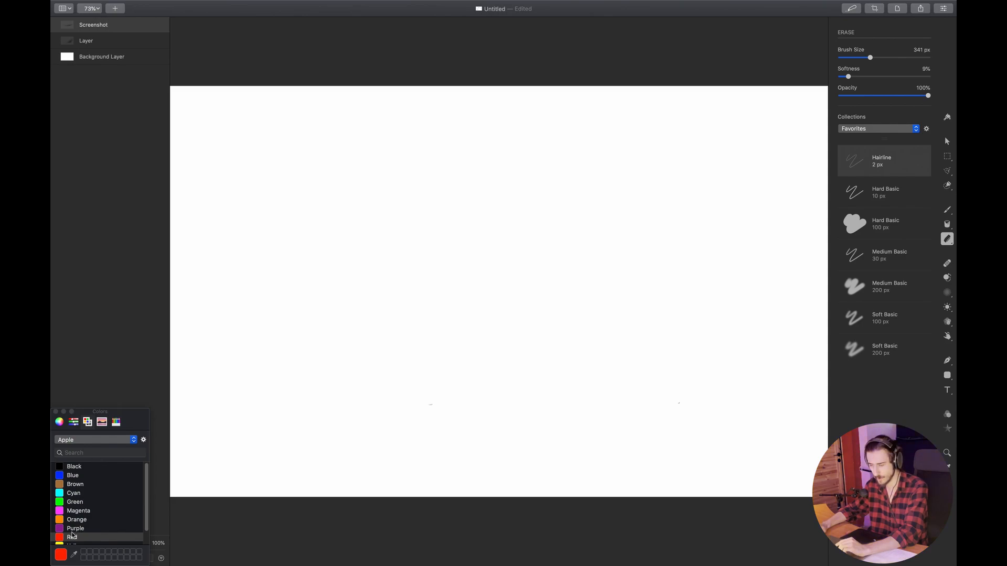
Step: Paint an orange three-line chord labelled D, and beside it a second chord of two orange lines over a low bass line
click(97, 519)
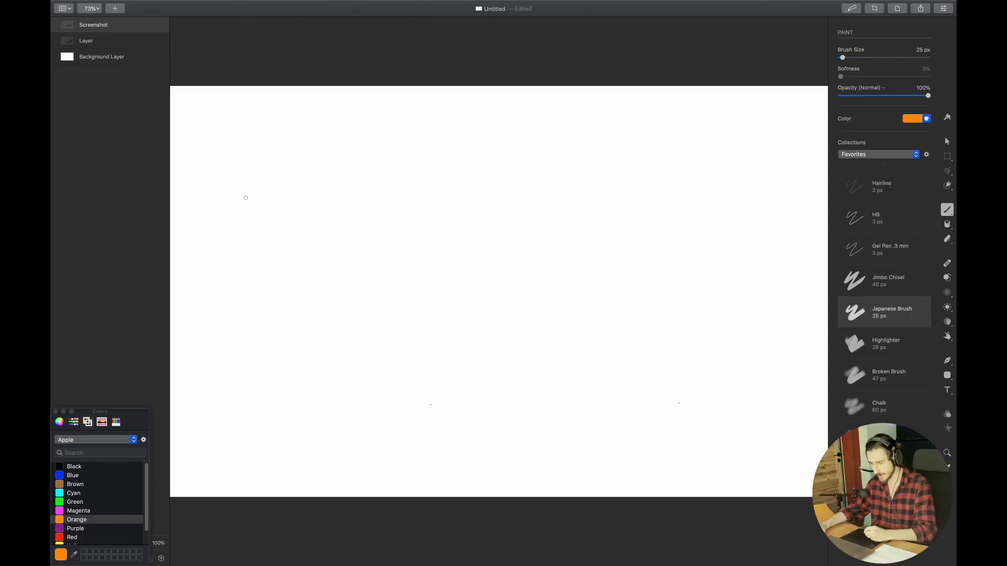
drag(326, 213, 234, 219)
drag(327, 236, 230, 240)
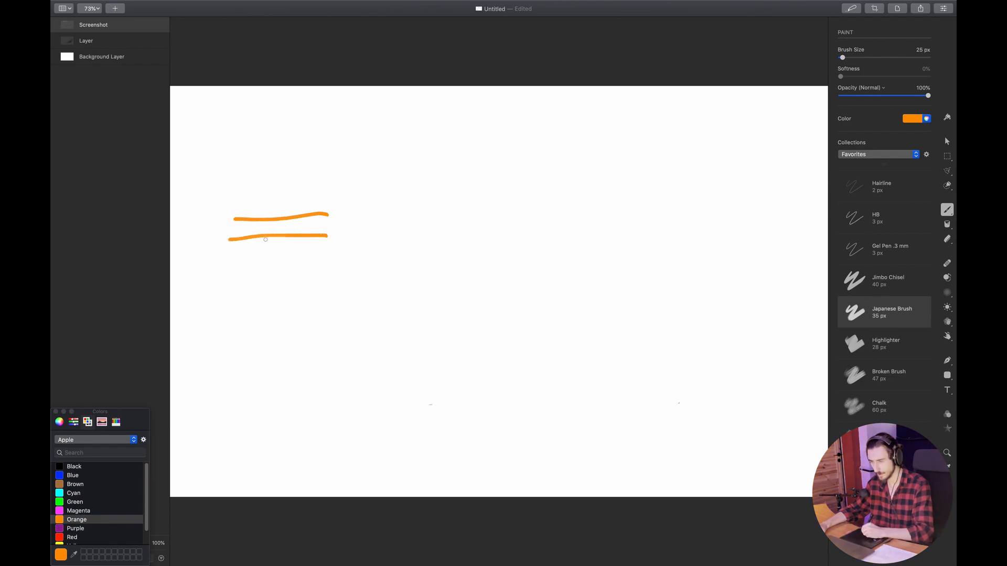
drag(316, 262, 223, 259)
drag(251, 127, 260, 164)
drag(401, 215, 356, 213)
drag(402, 240, 368, 238)
drag(417, 313, 360, 316)
Step: Add a red note line on top of the second chord and an orange bass line beneath the first chord
click(72, 537)
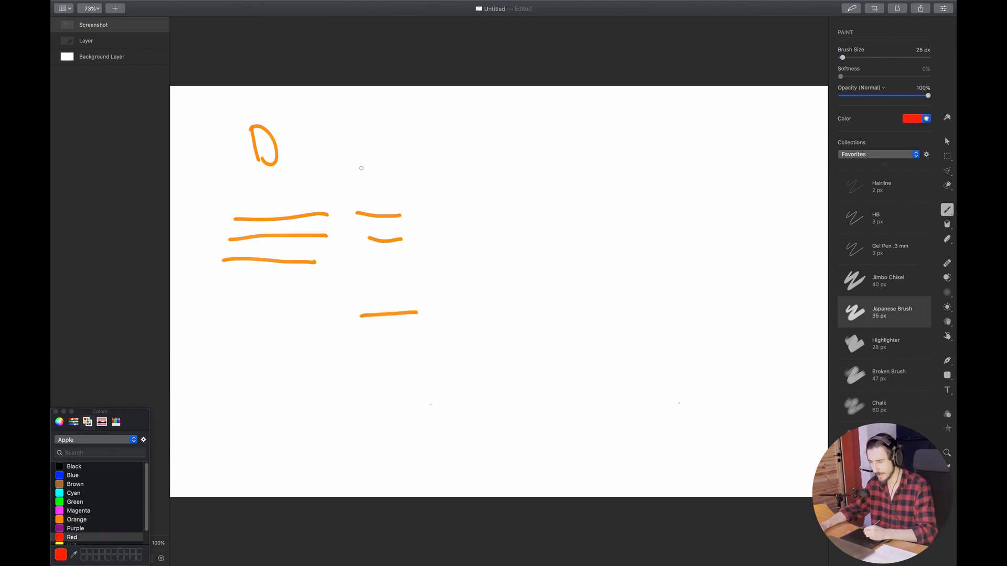
drag(397, 184, 348, 188)
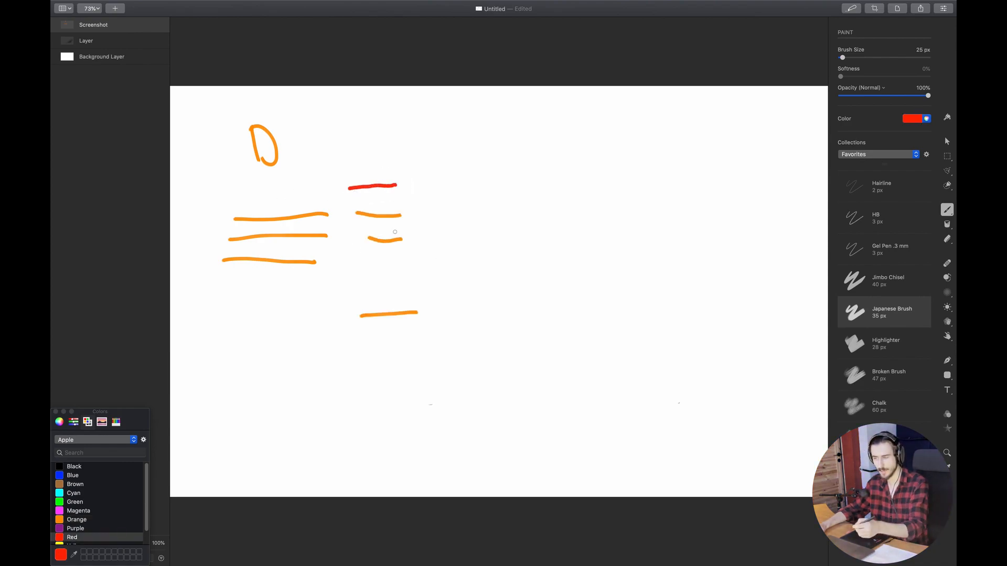
click(73, 520)
drag(316, 301, 232, 300)
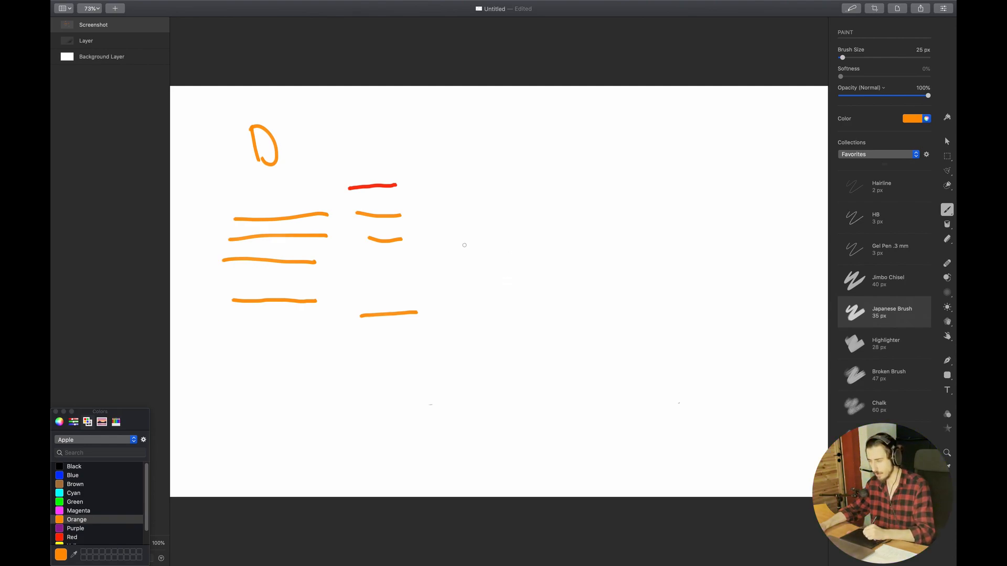
Step: Paint a third chord of three orange lines over a red bass line, and a fourth chord entirely in orange
drag(497, 267, 447, 268)
mouse_move(487, 238)
mouse_down()
mouse_move(448, 239)
mouse_move(451, 223)
mouse_move(434, 224)
mouse_up()
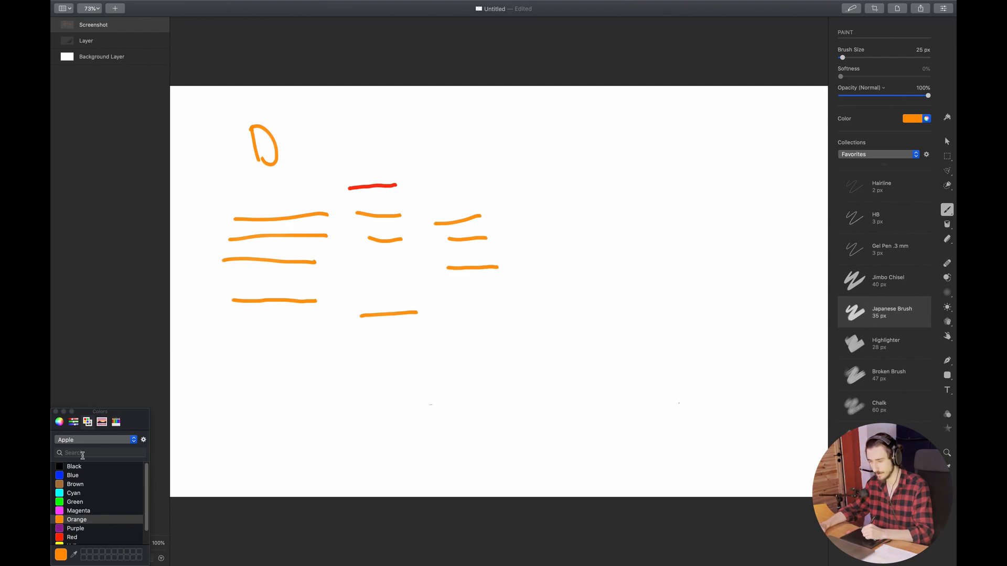
click(74, 537)
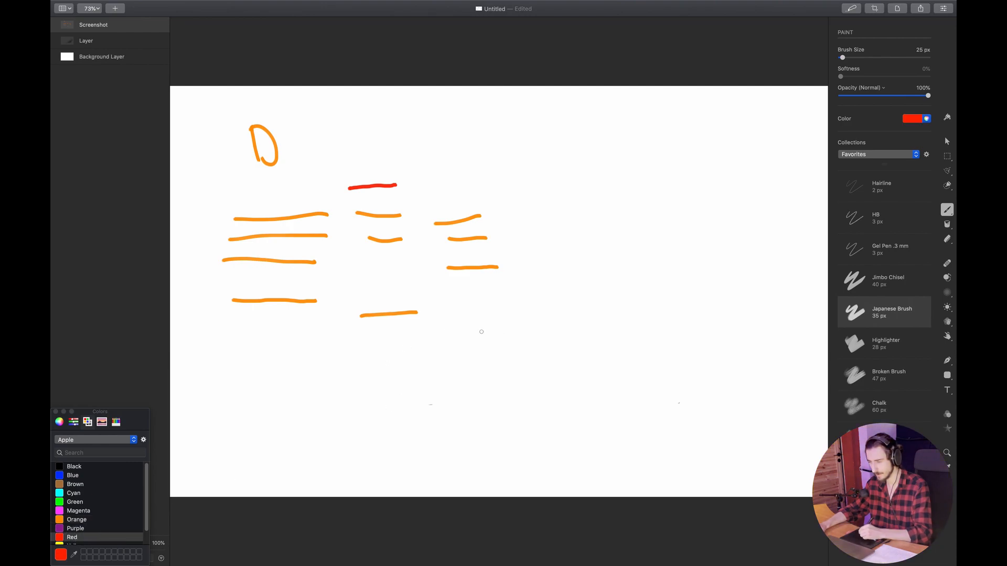
drag(503, 333, 446, 333)
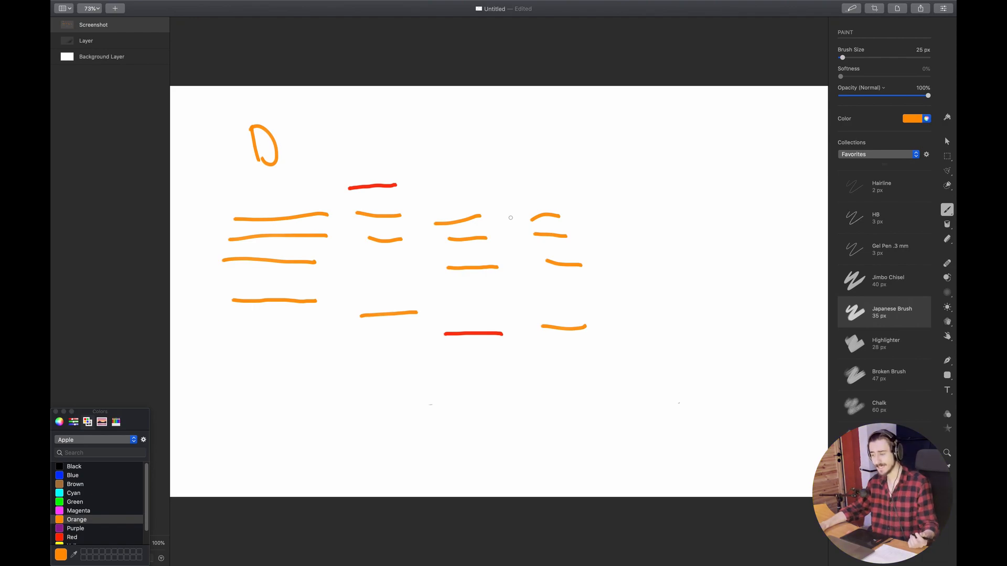
Step: Circle the upper notes of the third, fourth and first chords in orange
drag(468, 225, 473, 220)
drag(562, 219, 521, 216)
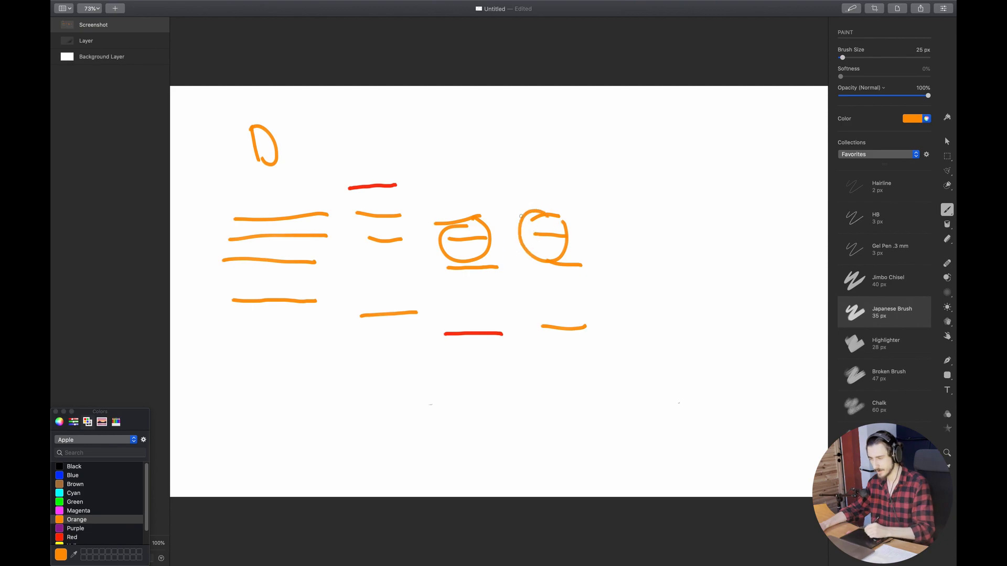
mouse_move(291, 210)
mouse_down()
mouse_move(313, 236)
mouse_move(273, 228)
mouse_up()
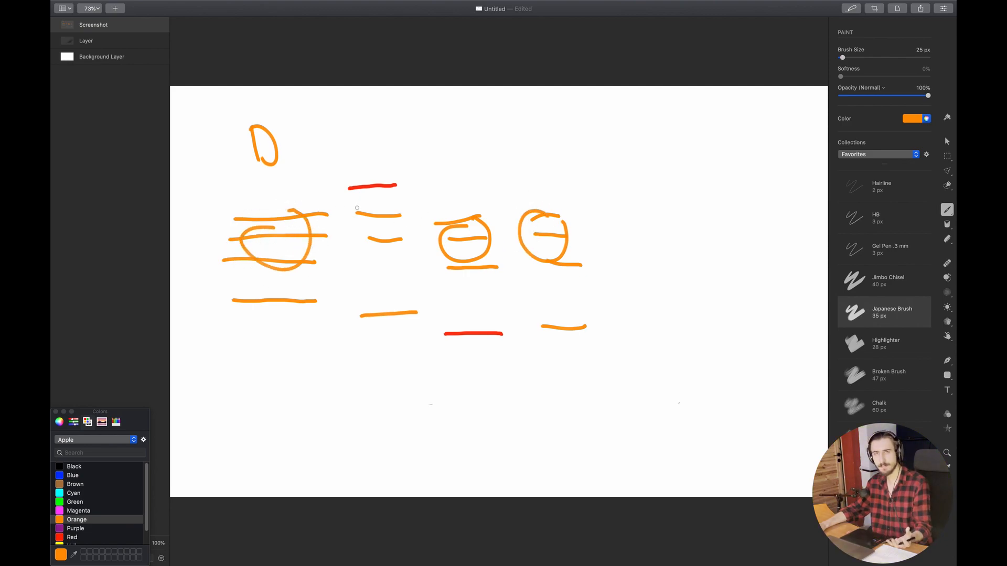
Step: Replace the chord sketch with three orange lines under the D and a higher stack of three red lines beside them
key(super+Tab)
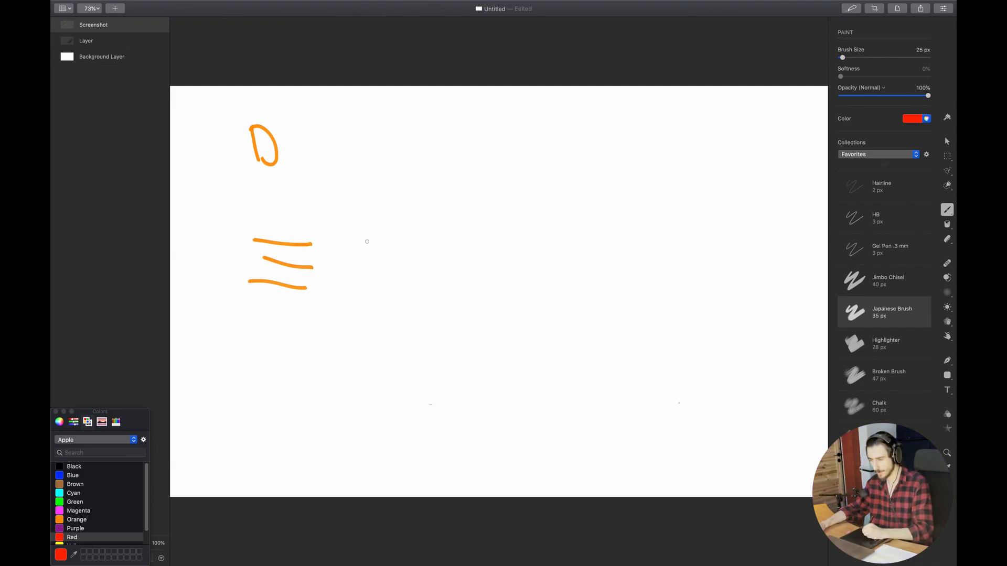
drag(349, 242, 397, 242)
drag(341, 219, 383, 223)
drag(328, 199, 377, 203)
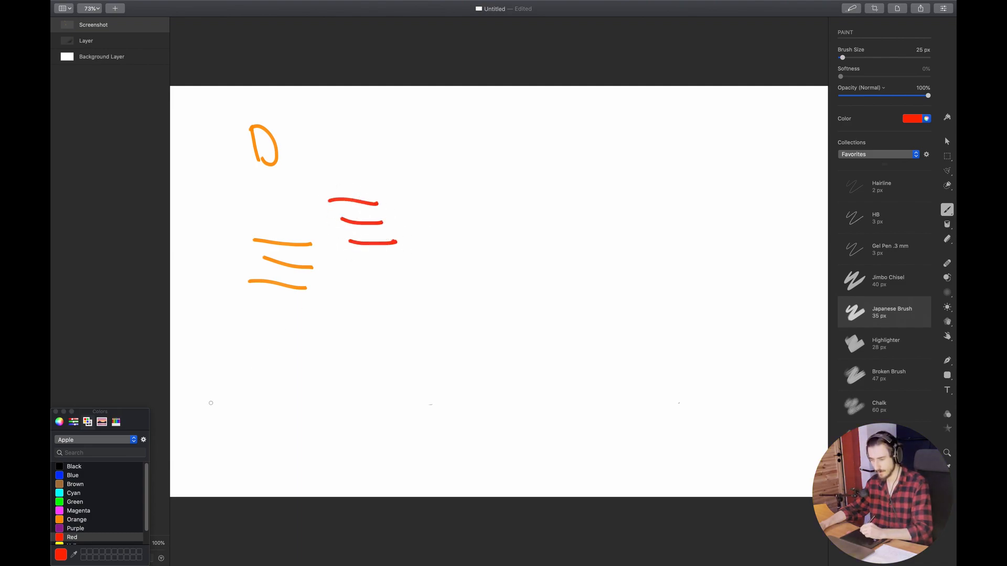
Step: Paint a third chord as three stacked magenta lines, placed lower than the red chord
click(68, 512)
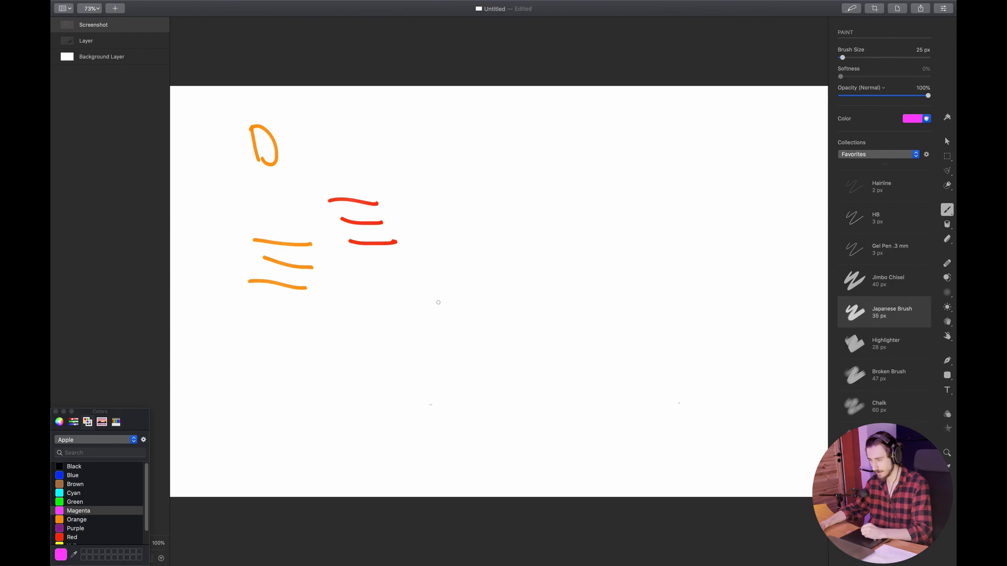
mouse_move(433, 333)
mouse_down()
mouse_move(461, 340)
mouse_move(457, 320)
mouse_up()
drag(421, 282, 456, 290)
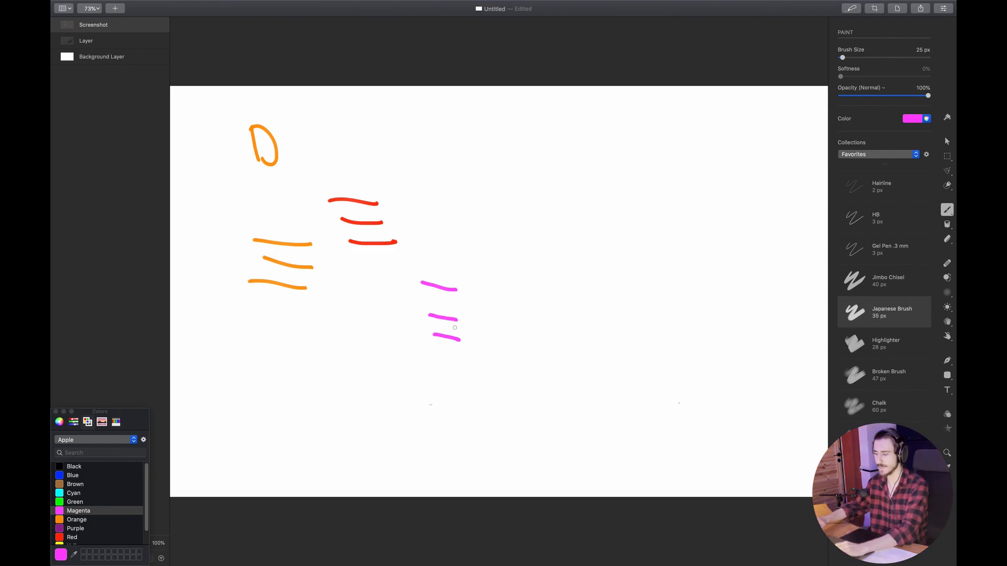
Step: Switch to Live and delete the four low bass notes D1, C2, B1 and A#1 from the piano chords clip
key(super+Tab)
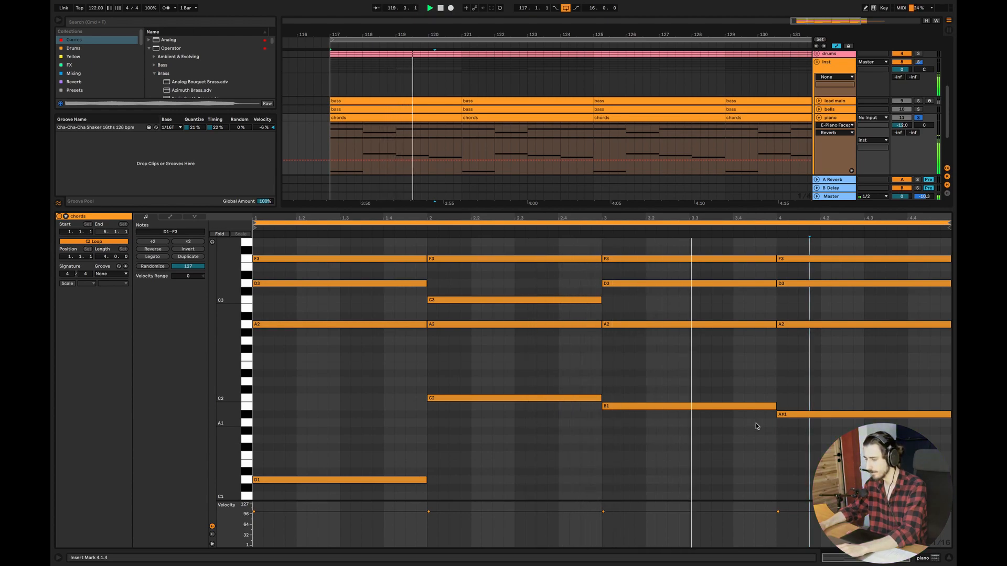
key(space)
drag(797, 362, 262, 524)
key(Delete)
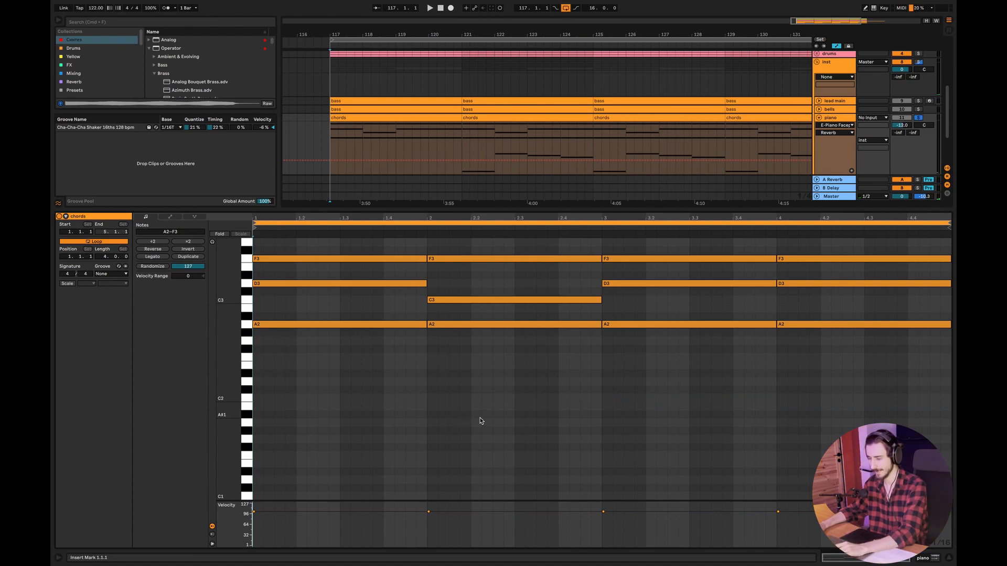
Step: Play the piano chords without their bass notes, and paste the bass notes back into the clip
key(space)
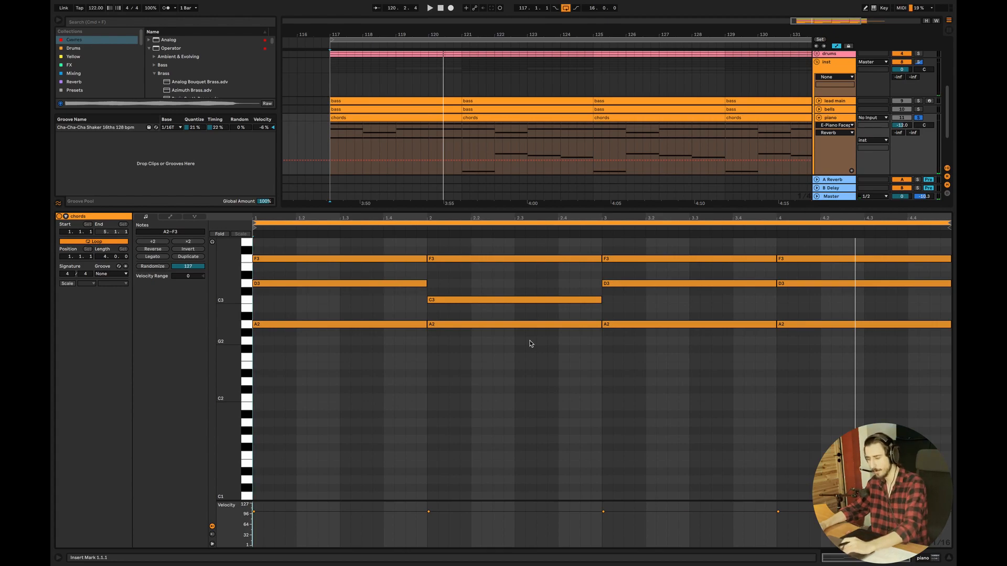
key(super+v)
click(590, 470)
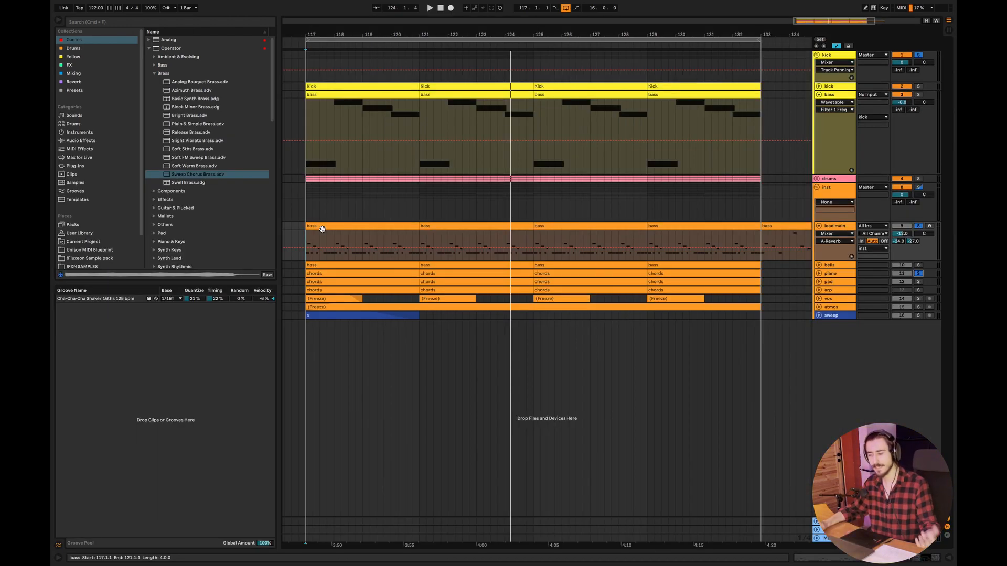
Step: Play the section from bar 117 and open the first lead main clip's notes for viewing
click(310, 242)
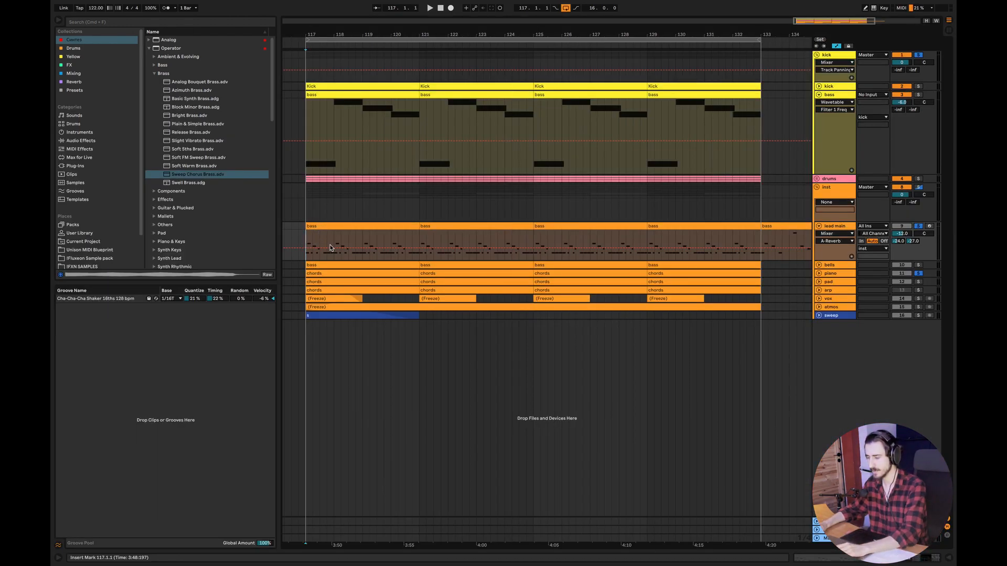
key(space)
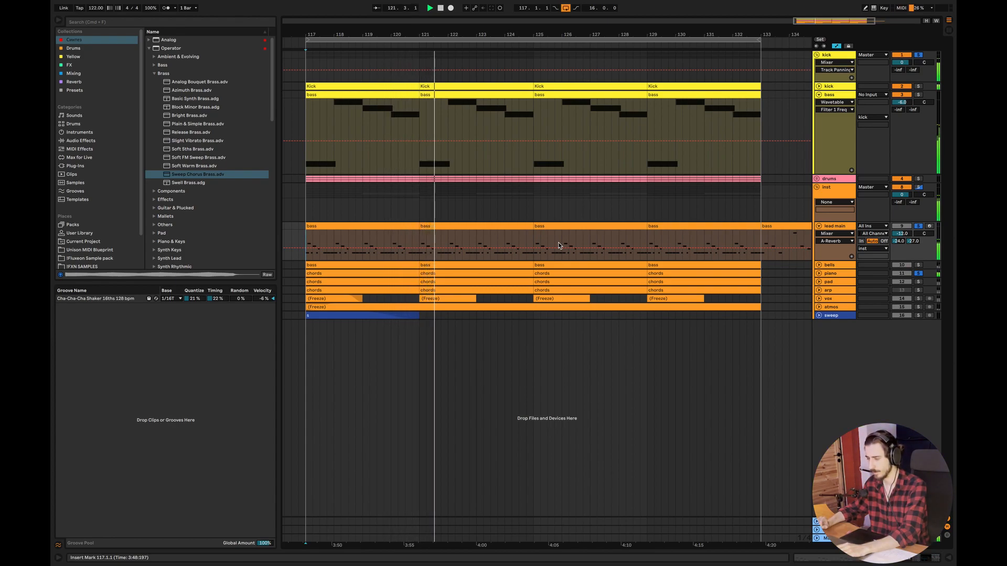
double_click(389, 242)
key(space)
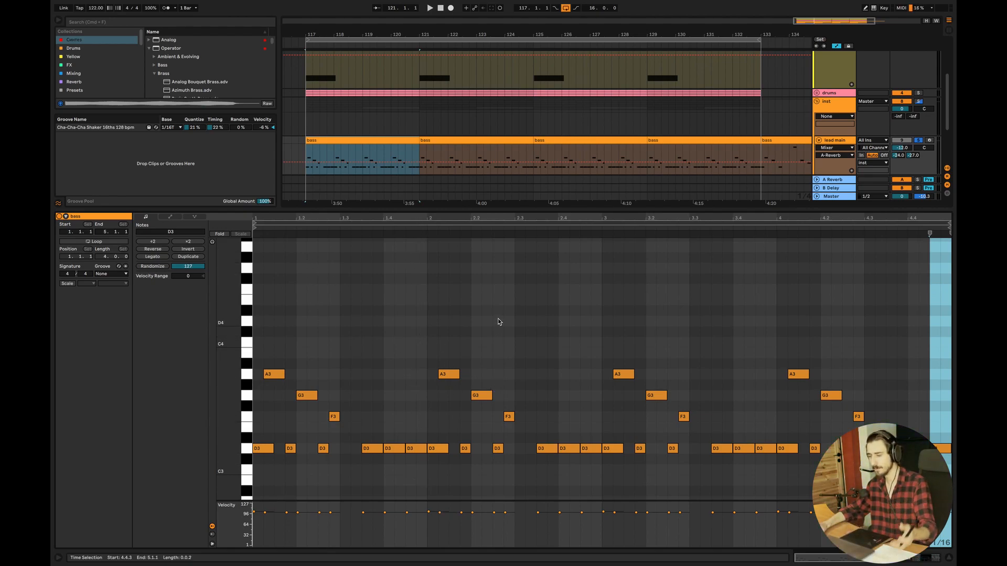
Step: Switch to Pixelmator Pro and paint four black boxes in a row with the heading "5 bars" above them
key(super+Tab)
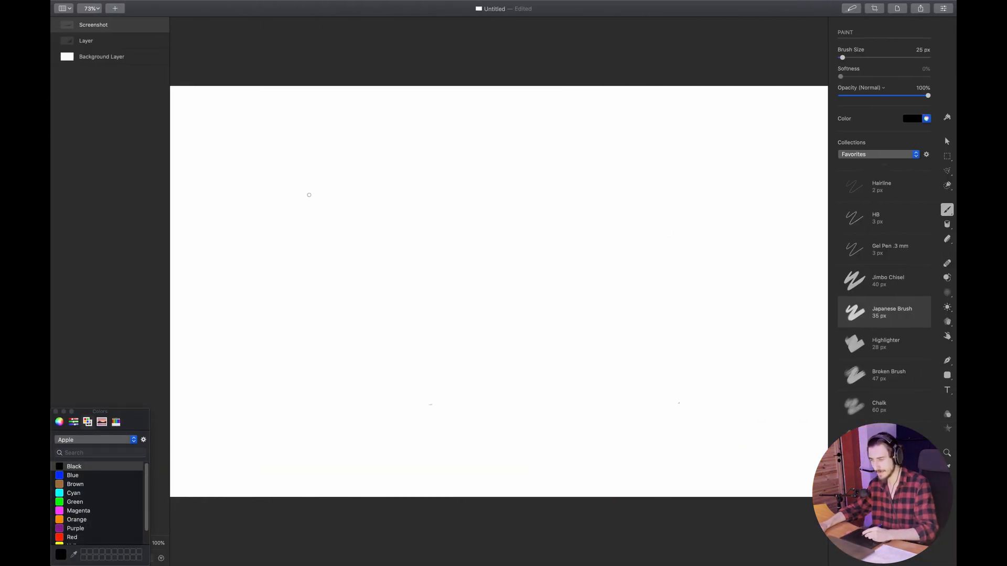
mouse_move(302, 227)
mouse_down()
mouse_move(304, 258)
mouse_move(234, 249)
mouse_move(305, 219)
mouse_move(337, 260)
mouse_move(395, 265)
mouse_move(347, 209)
mouse_up()
mouse_move(435, 215)
mouse_down()
mouse_move(436, 270)
mouse_move(490, 256)
mouse_move(436, 205)
mouse_up()
mouse_move(531, 208)
mouse_down()
mouse_move(530, 223)
mouse_move(593, 273)
mouse_move(575, 207)
mouse_move(518, 204)
mouse_up()
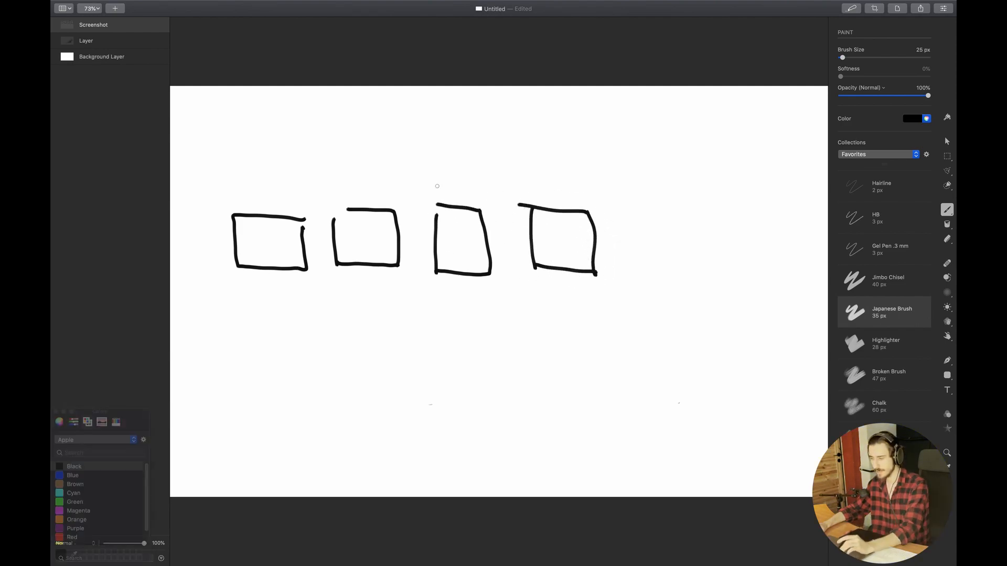
mouse_move(405, 110)
mouse_down()
mouse_move(387, 128)
mouse_move(399, 146)
mouse_move(449, 133)
mouse_move(492, 139)
mouse_up()
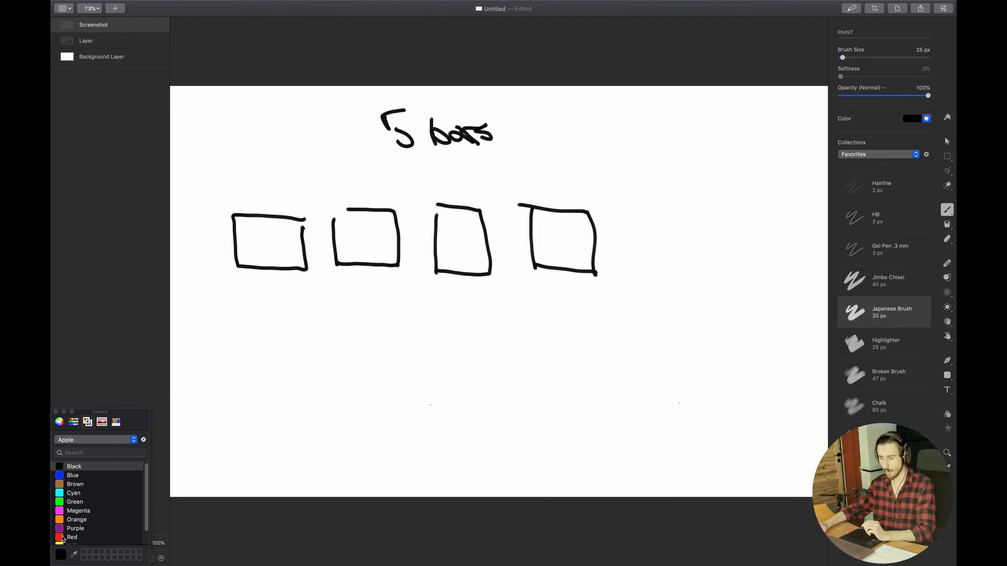
Step: Paint three small orange boxes below the gaps between the black boxes and scribble inside each one
click(74, 520)
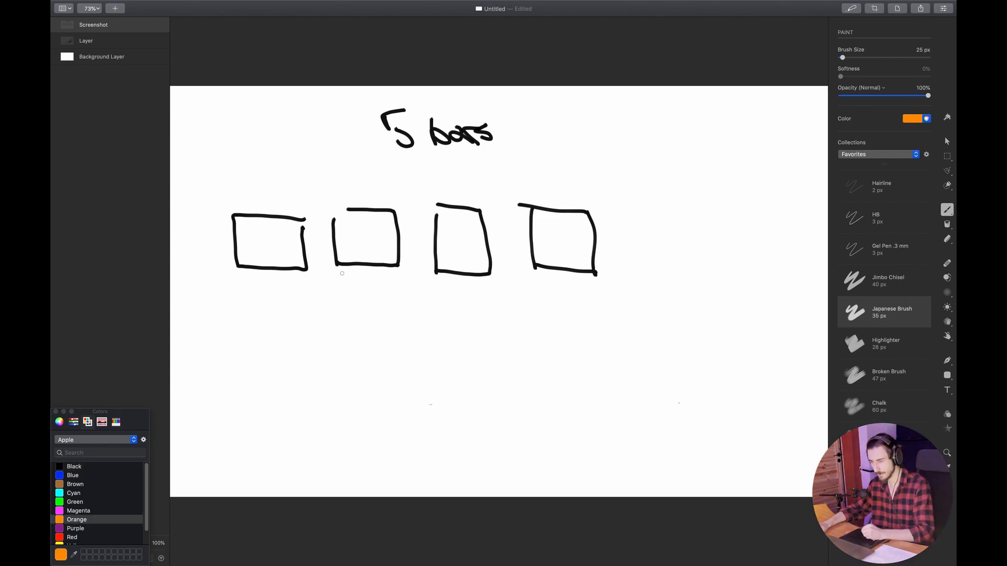
mouse_move(333, 290)
mouse_down()
mouse_move(312, 304)
mouse_move(341, 278)
mouse_move(400, 312)
mouse_move(427, 288)
mouse_move(415, 283)
mouse_up()
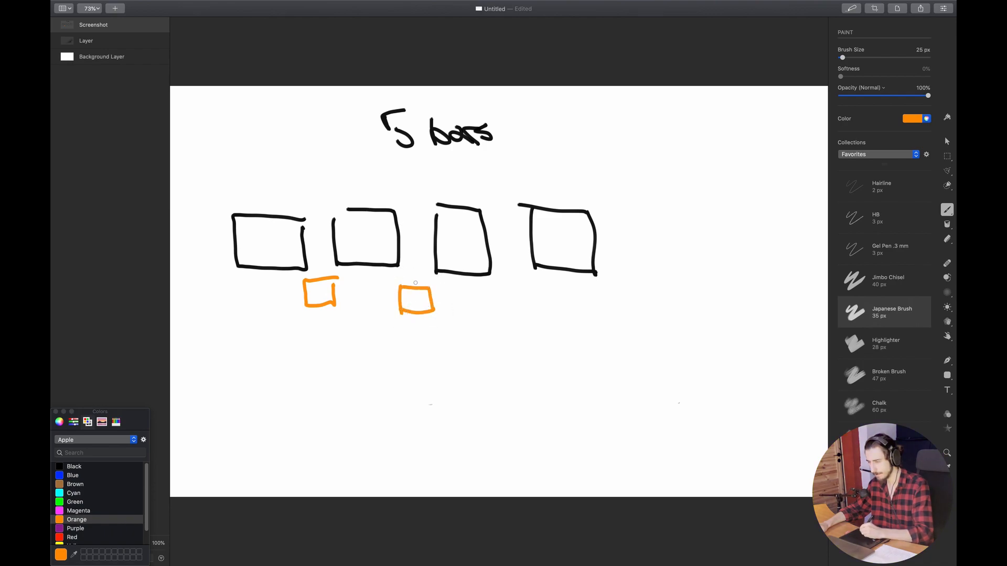
mouse_move(507, 291)
mouse_down()
mouse_move(548, 311)
mouse_move(493, 286)
mouse_move(540, 310)
mouse_up()
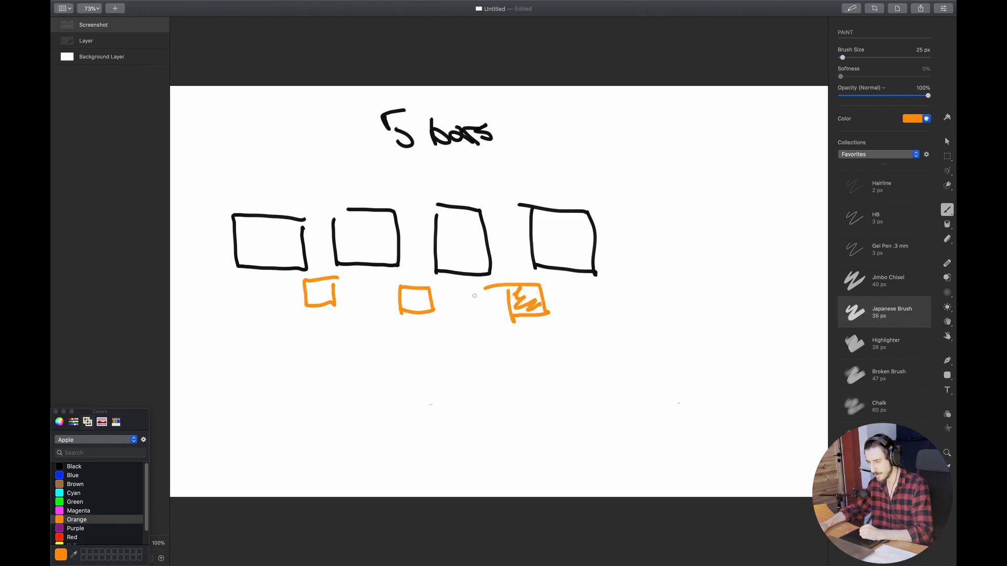
drag(424, 304, 401, 302)
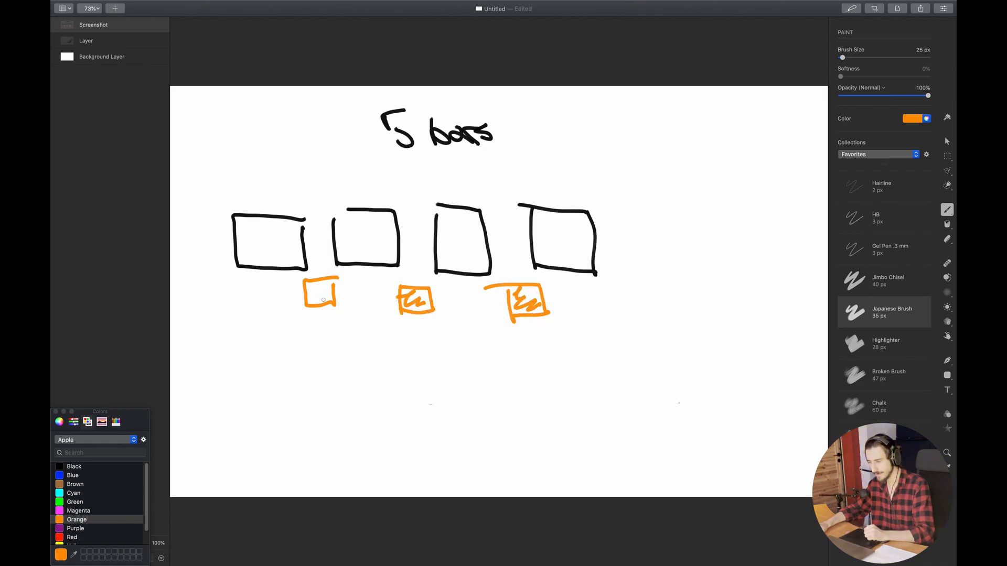
drag(318, 289, 330, 303)
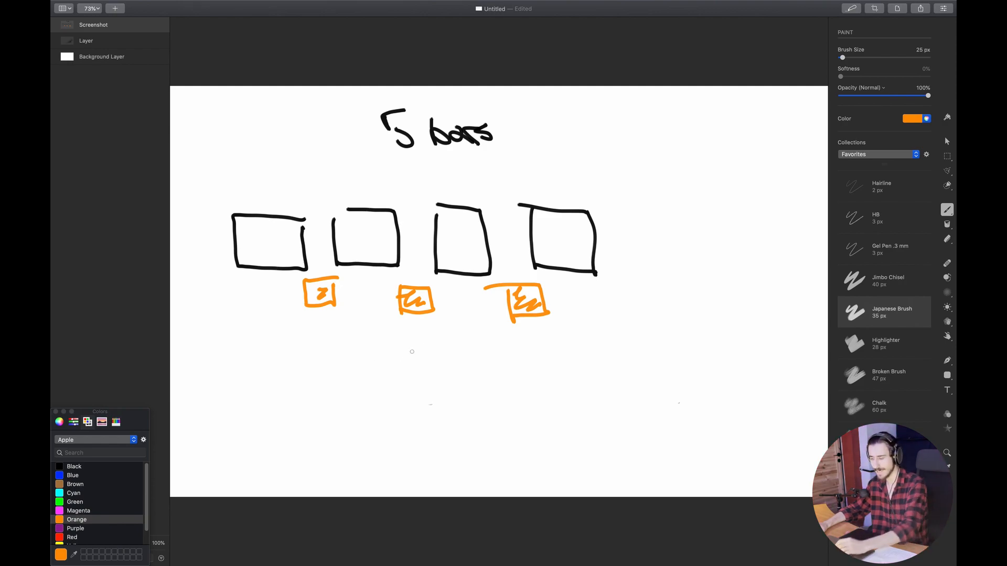
Step: Switch to Live, unfold the bells track and examine the notes of its first clip in the piano roll
key(super+Tab)
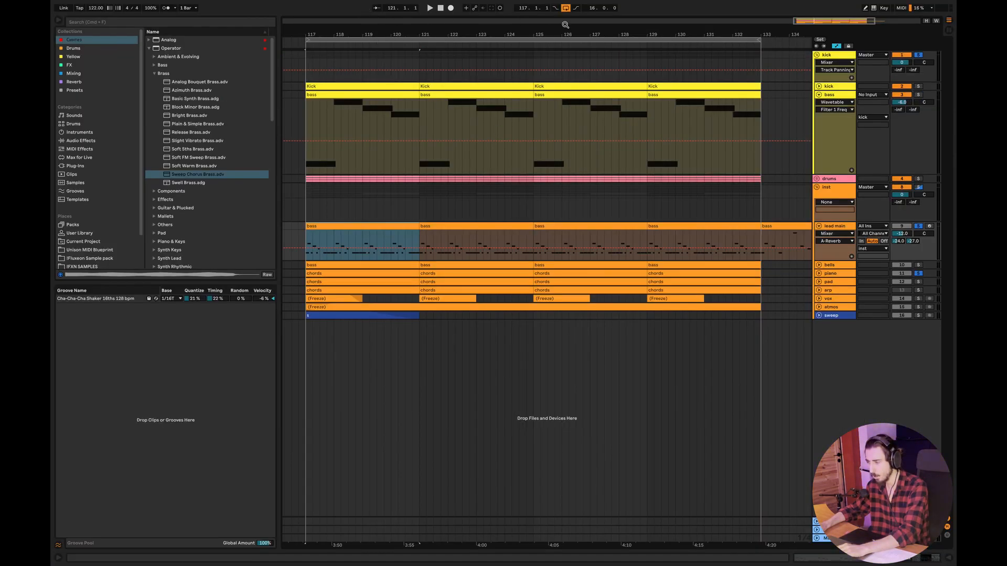
drag(801, 24, 803, 31)
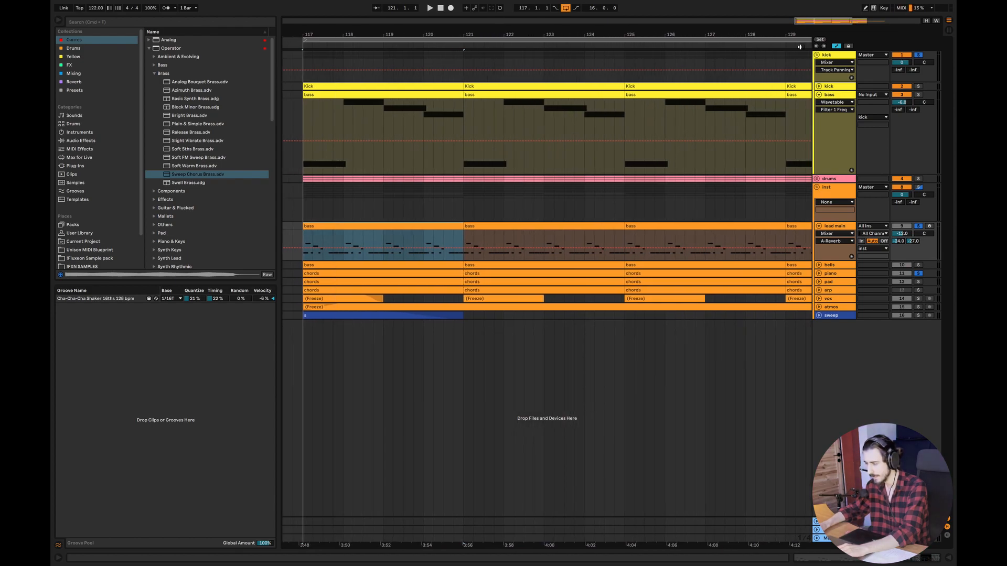
click(819, 265)
click(434, 278)
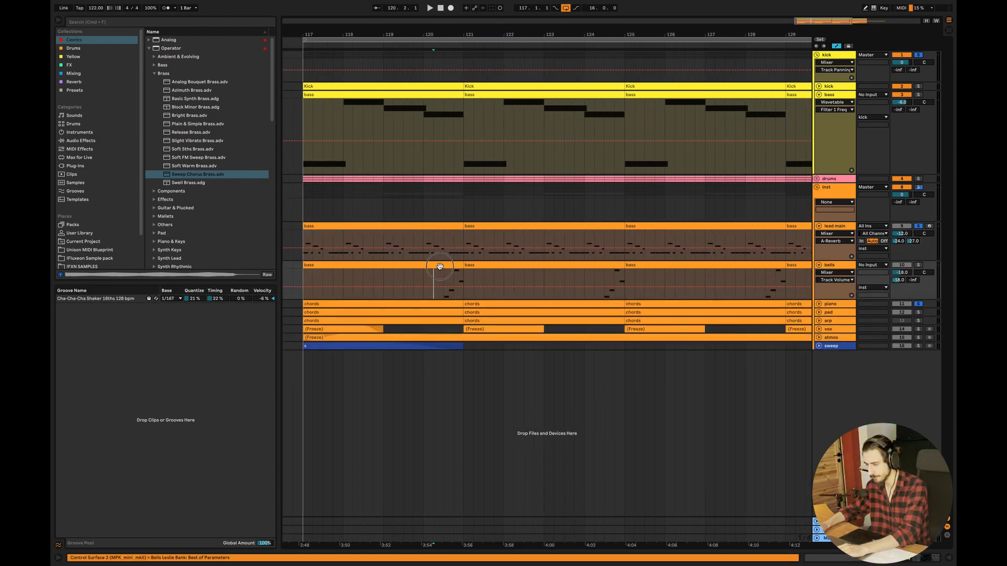
double_click(441, 273)
click(878, 266)
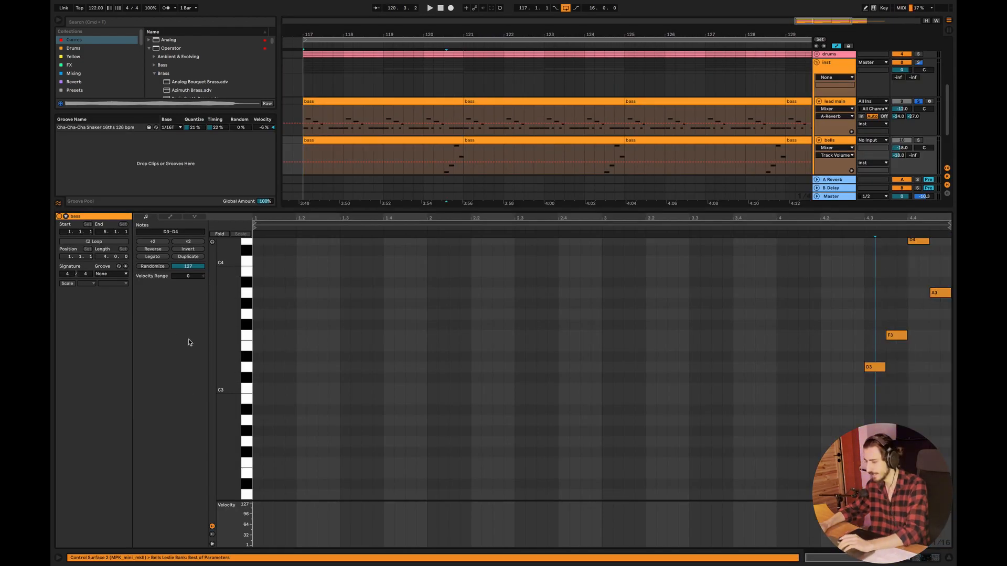
drag(229, 335, 229, 347)
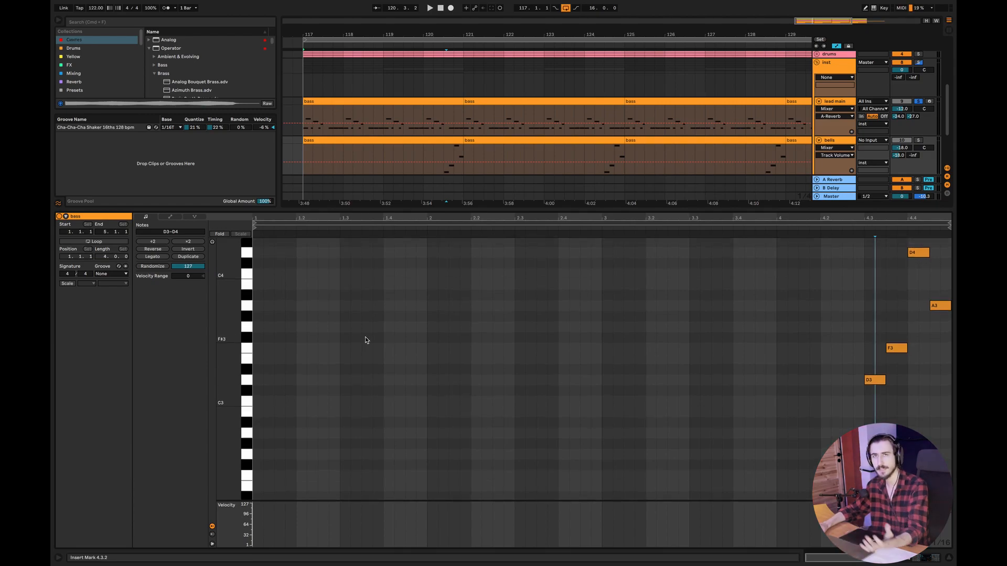
click(949, 558)
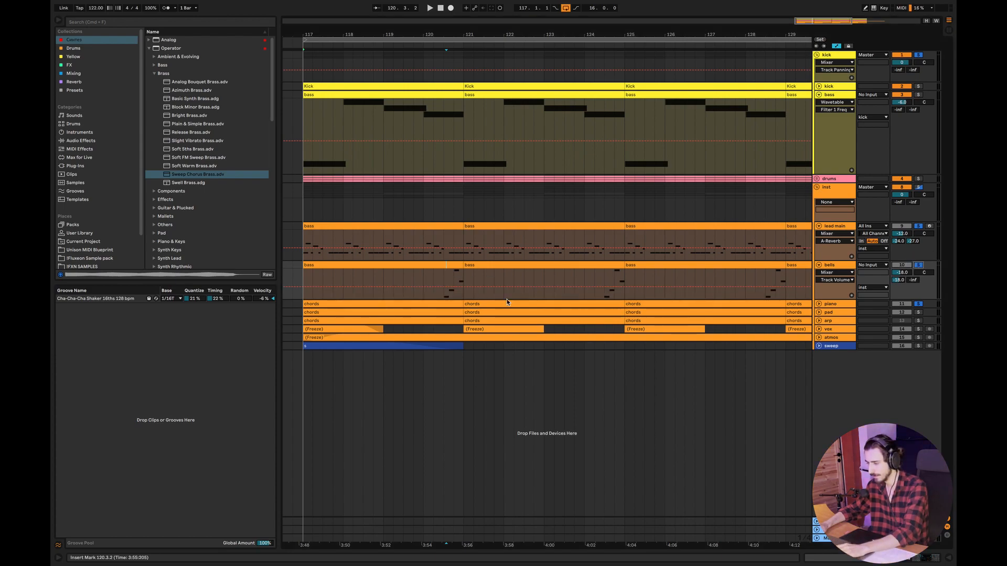
Step: Play the arrangement from bar 120 to hear the bells fills together with the lead and bass
click(423, 274)
key(space)
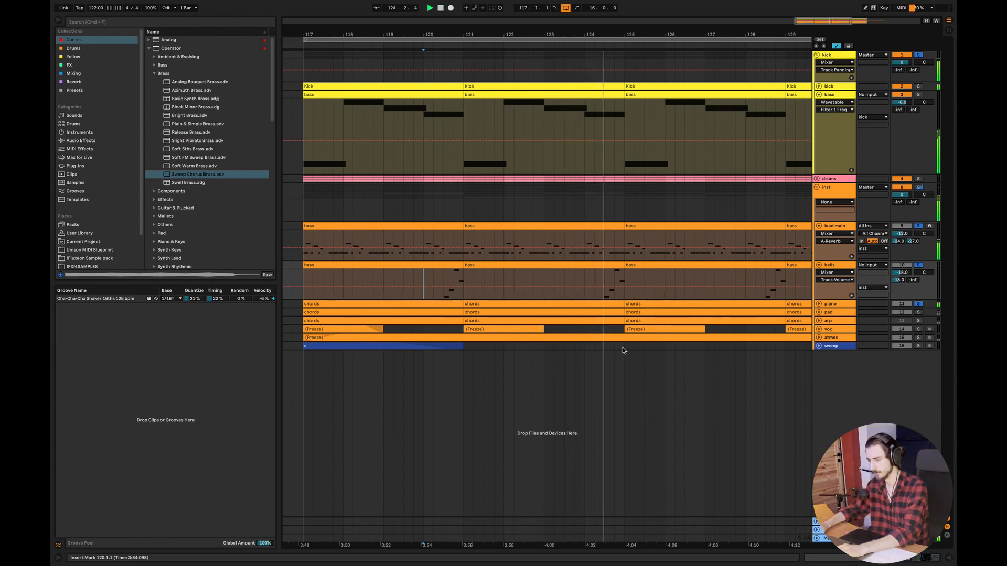
key(space)
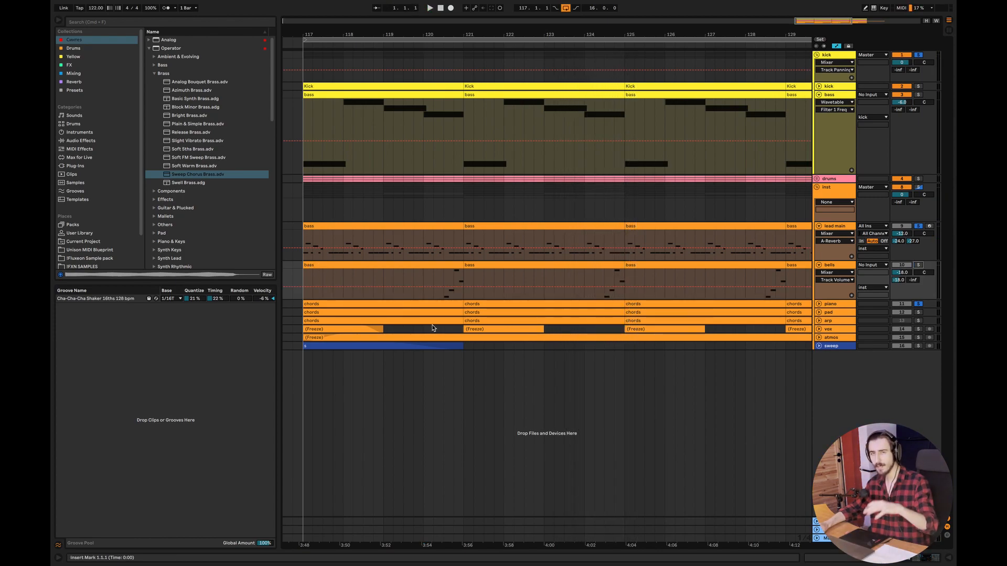
Step: Play the arrangement from bar 119 with the drums also soloed, keeping the whole loop in view
click(386, 278)
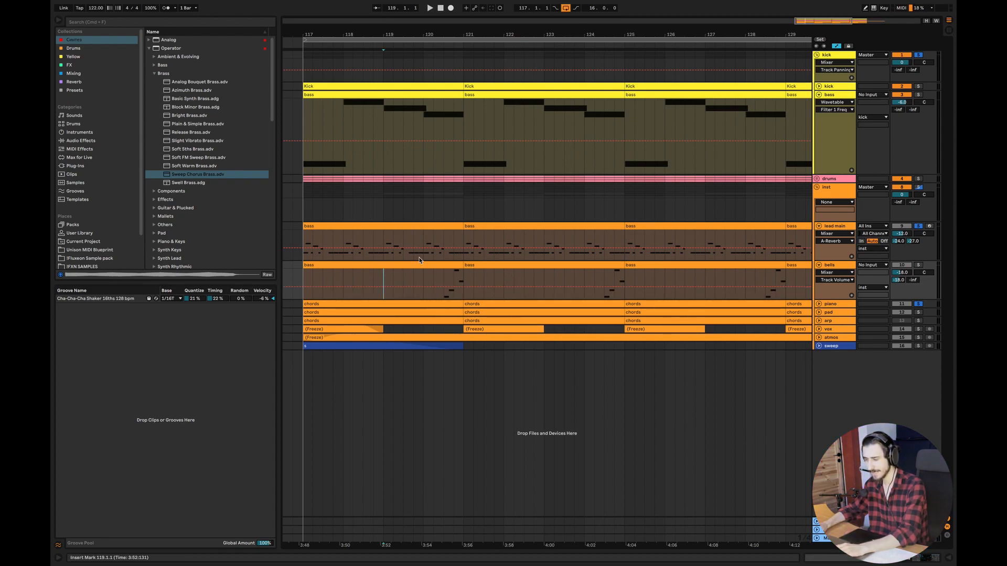
key(space)
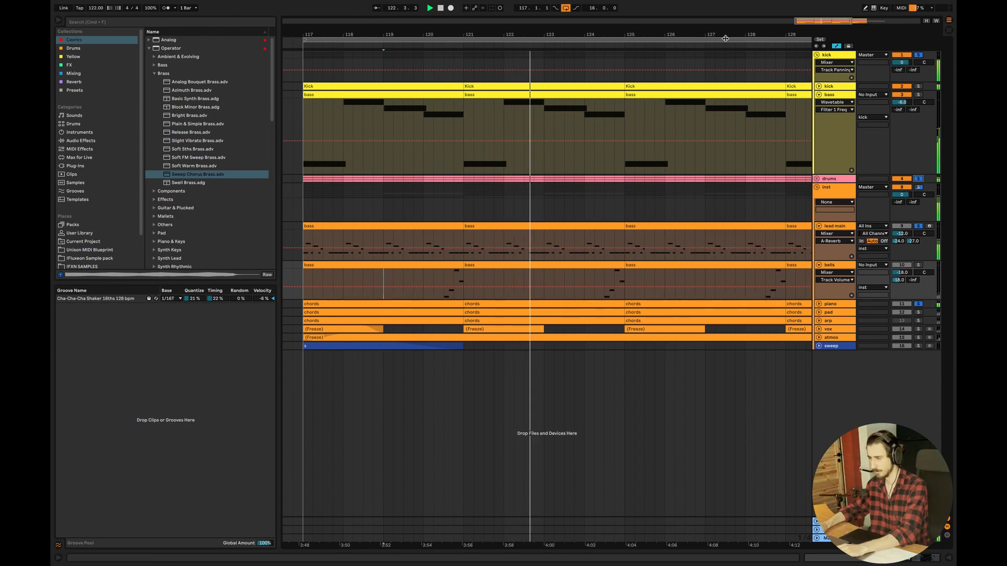
drag(825, 20, 826, 10)
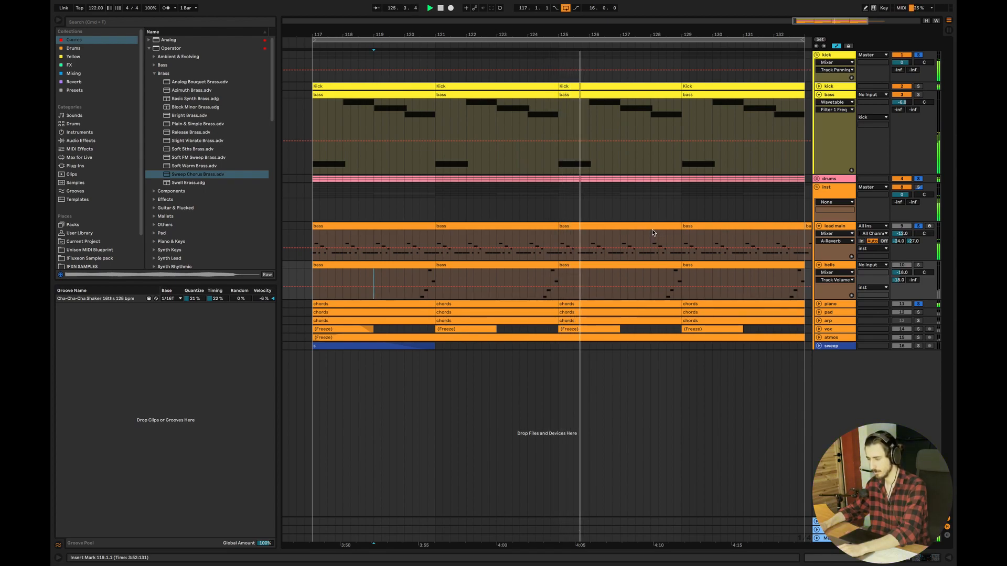
Step: Switch to Pixelmator Pro and paint a red arrow pointing up at each of the three orange boxes
key(super+Tab)
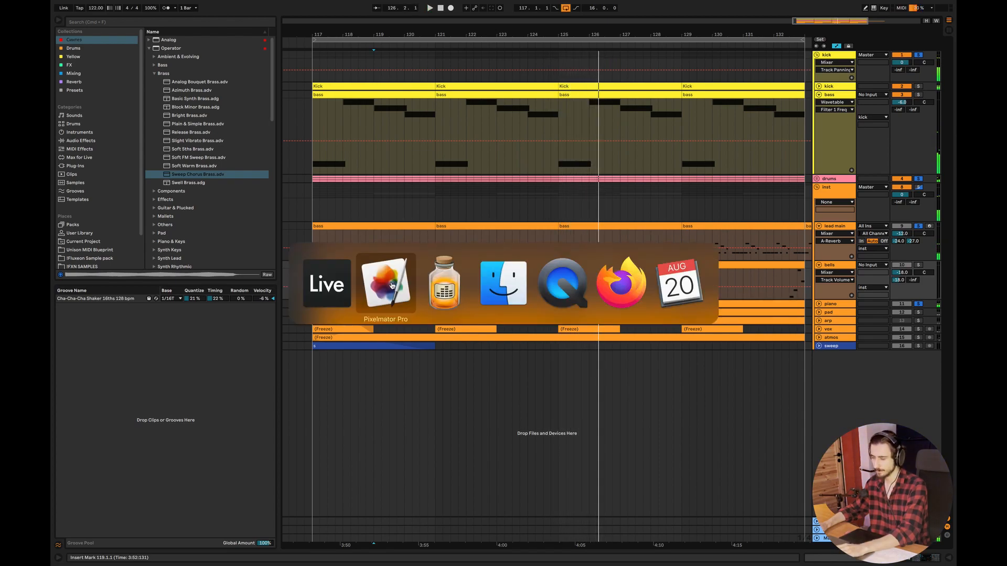
mouse_move(348, 375)
mouse_down()
mouse_move(329, 337)
mouse_move(341, 340)
mouse_up()
mouse_move(411, 373)
mouse_down()
mouse_move(409, 313)
mouse_move(417, 332)
mouse_up()
mouse_move(508, 374)
mouse_down()
mouse_move(513, 317)
mouse_move(517, 336)
mouse_up()
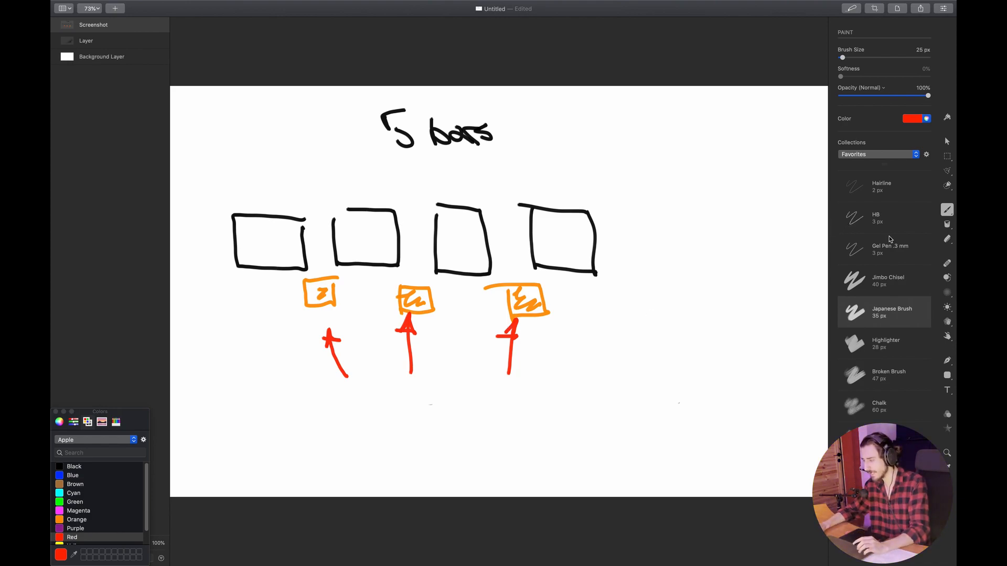
Step: Erase the whole bars sketch from the canvas and return to the brush
click(947, 239)
mouse_move(425, 155)
mouse_down()
mouse_move(472, 124)
mouse_move(254, 222)
mouse_move(306, 227)
mouse_move(341, 353)
mouse_move(575, 293)
mouse_move(338, 241)
mouse_move(595, 216)
mouse_move(493, 353)
mouse_up()
key(b)
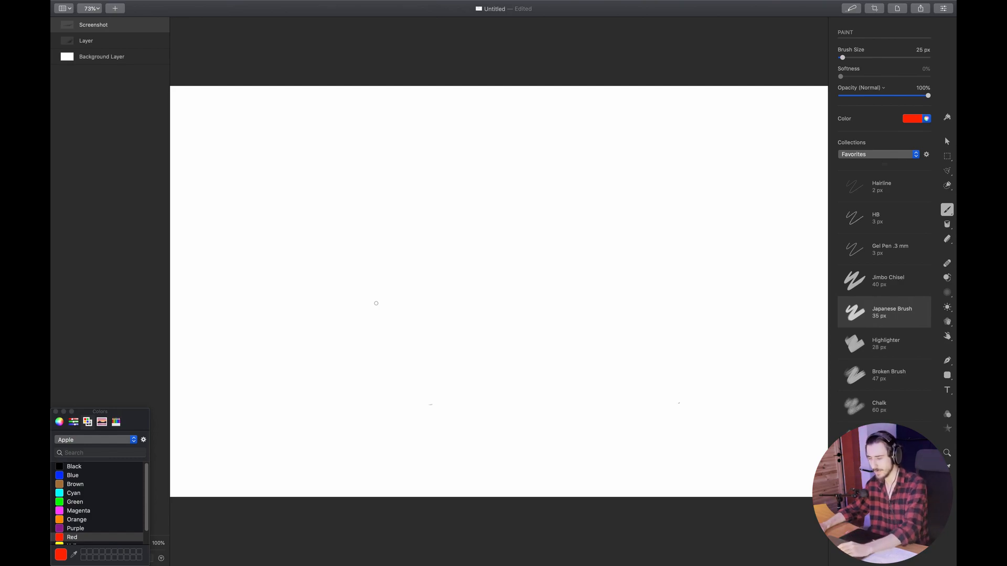
Step: Paint three black five-pointed stars in a row on the canvas's upper left half
click(74, 466)
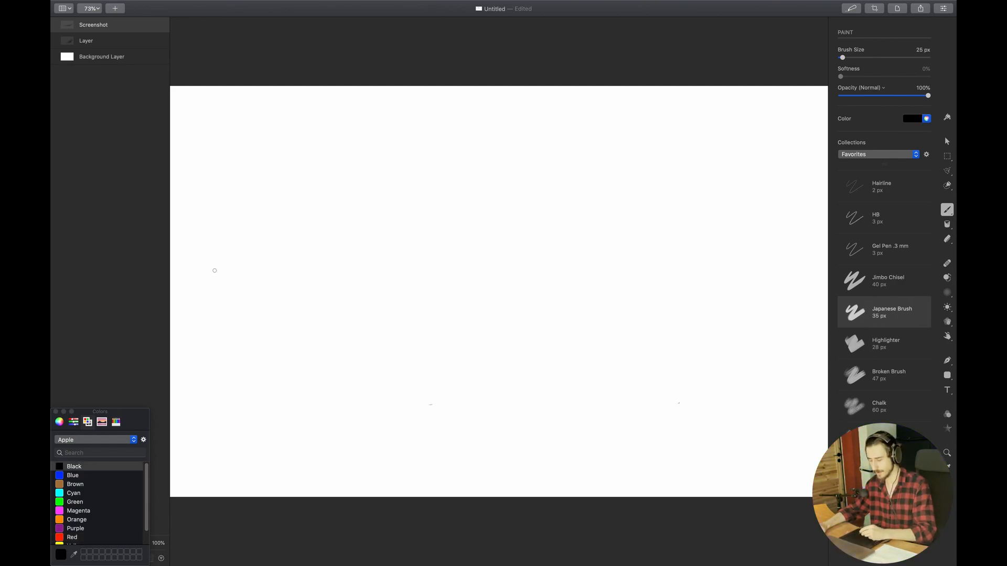
mouse_move(227, 260)
mouse_down()
mouse_move(253, 245)
mouse_move(220, 263)
mouse_up()
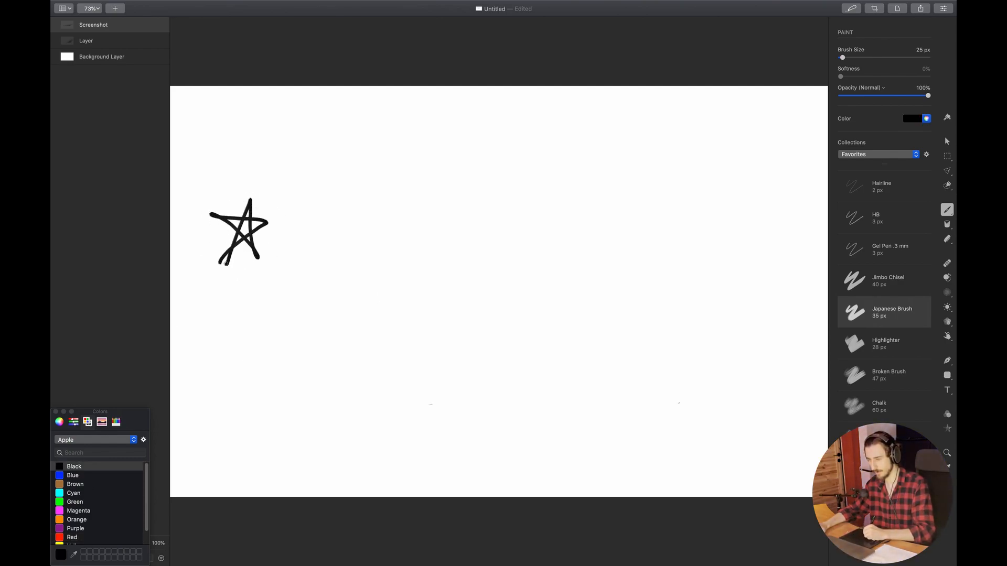
mouse_move(306, 255)
mouse_down()
mouse_move(332, 197)
mouse_move(348, 225)
mouse_move(306, 255)
mouse_up()
mouse_move(394, 255)
mouse_down()
mouse_move(419, 240)
mouse_move(391, 254)
mouse_up()
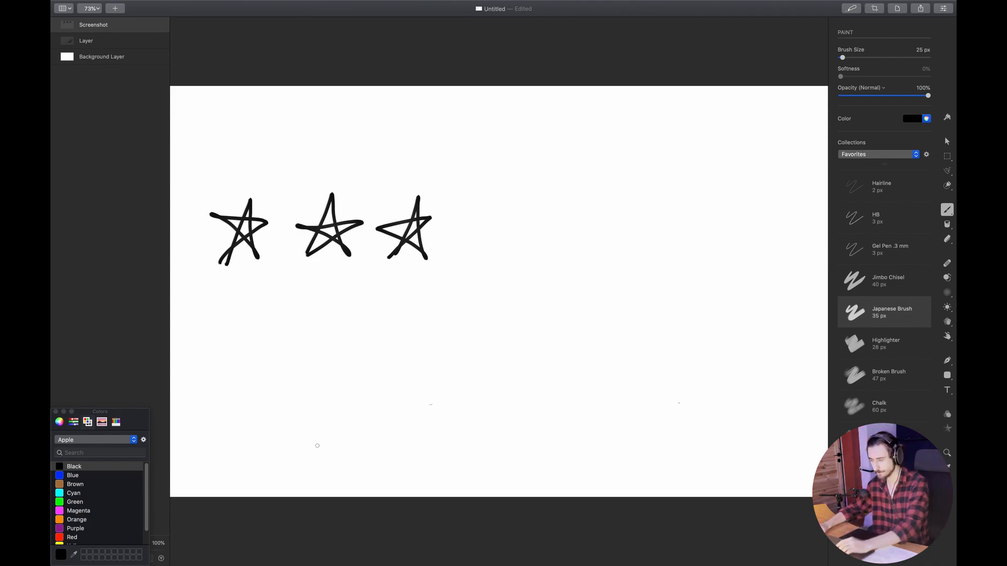
Step: Switch to Live and move the lead main clip from bar 133 to bar 117, replacing the first clip
key(super+Tab)
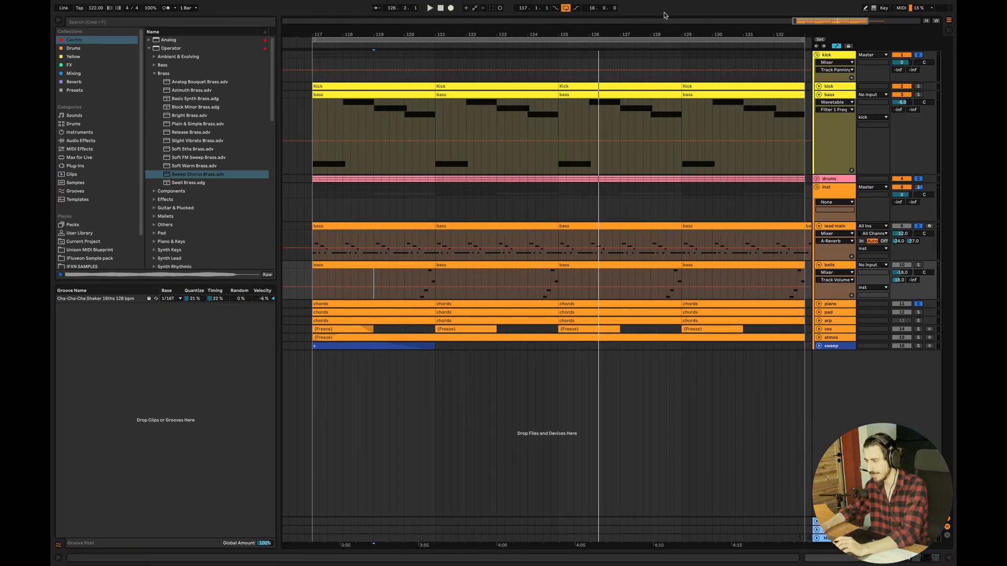
drag(816, 22, 816, 11)
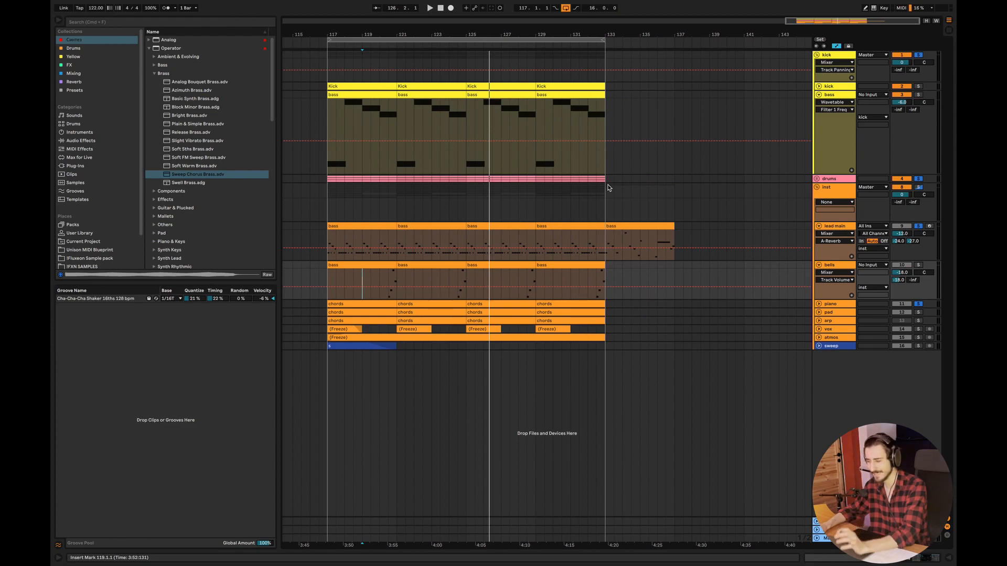
click(641, 231)
click(404, 254)
click(362, 246)
drag(362, 247, 362, 246)
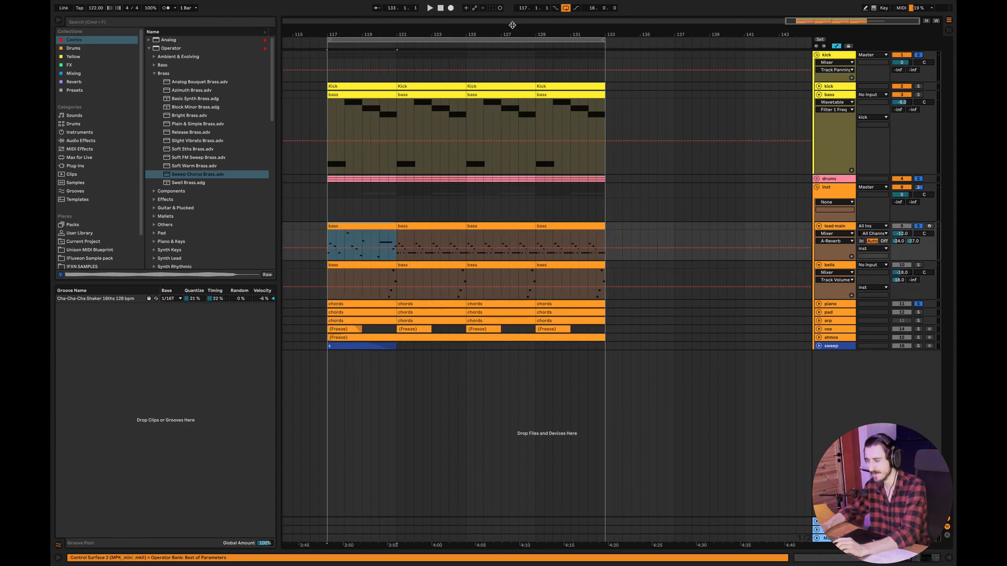
Step: Duplicate the lead main clip at bar 117 twice so that it fills bars 121 to 129
drag(798, 23, 792, 24)
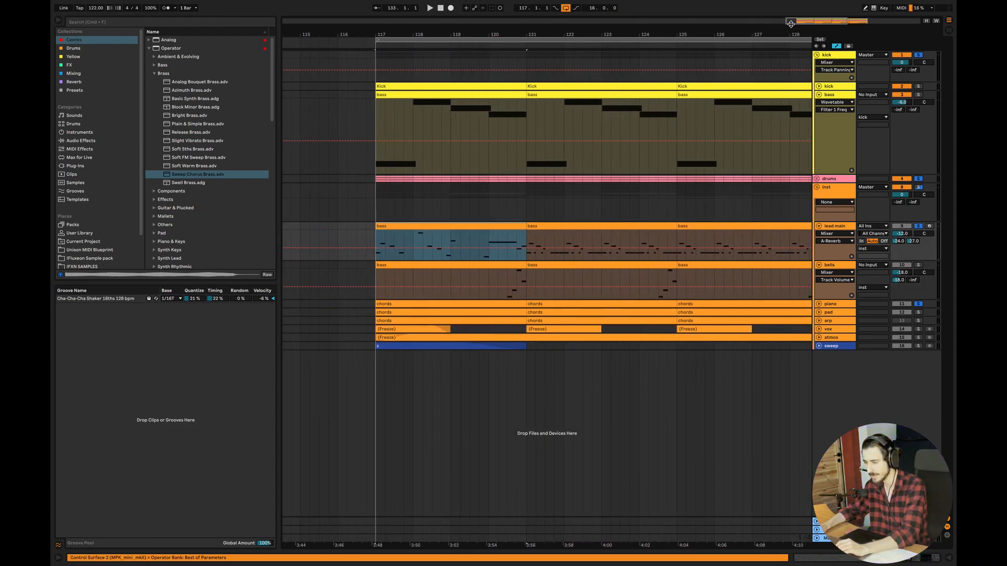
click(375, 280)
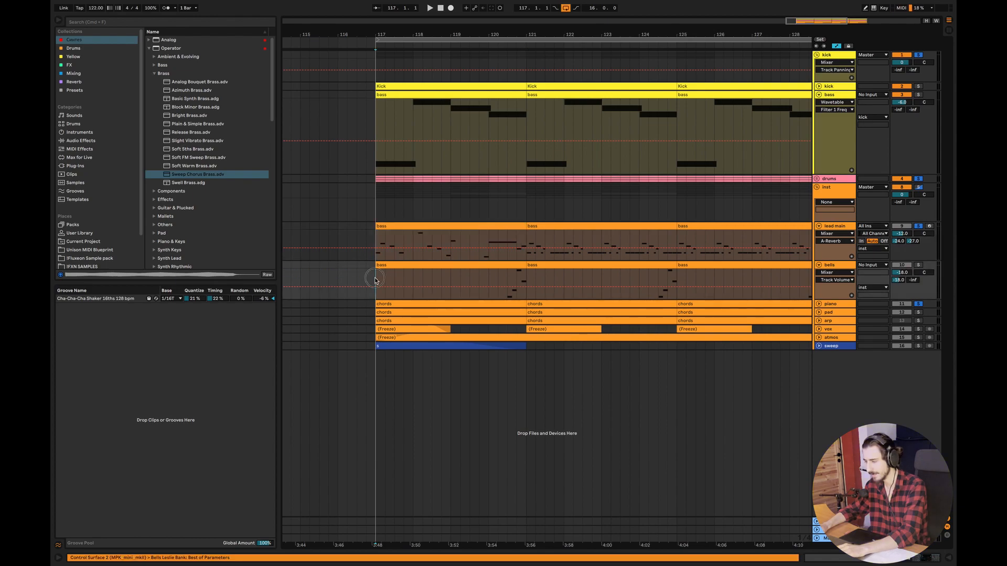
click(503, 226)
key(super+d)
key(super+d)
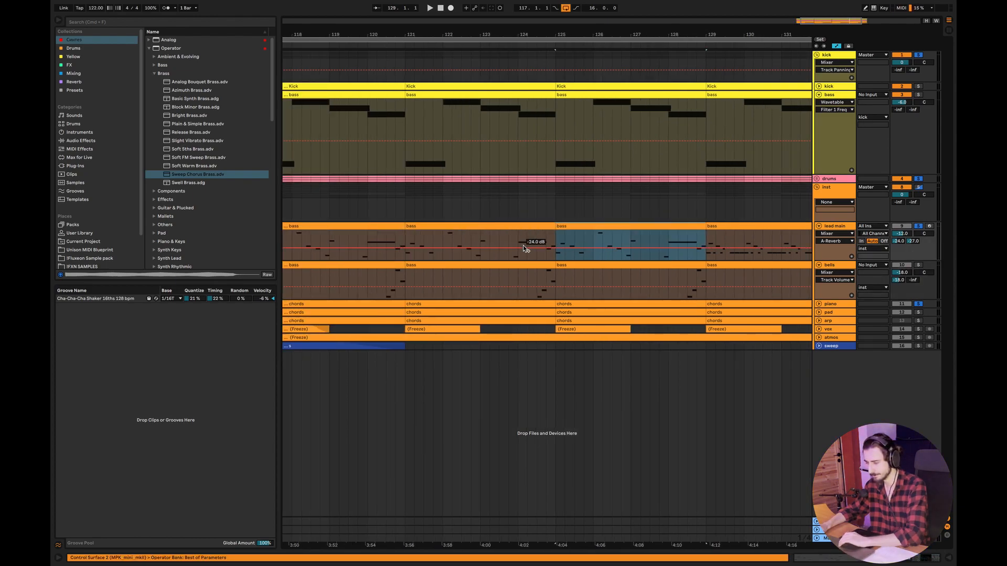
Step: Play the section from bar 117 and raise the lead main volume to -10.4 dB and its A-Reverb send to -16.2 dB
scroll(523, 245, left, 3)
drag(305, 203, 604, 283)
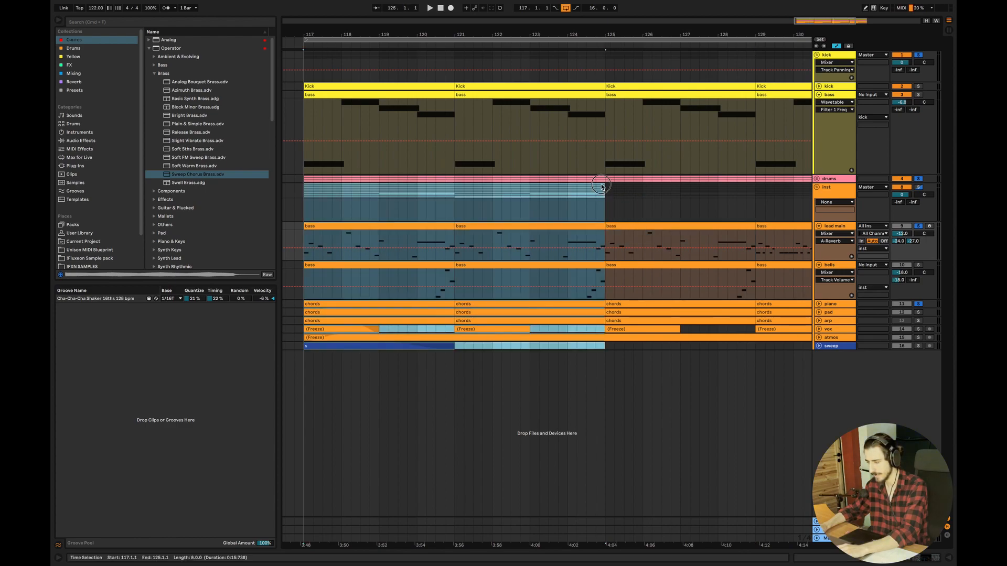
click(299, 234)
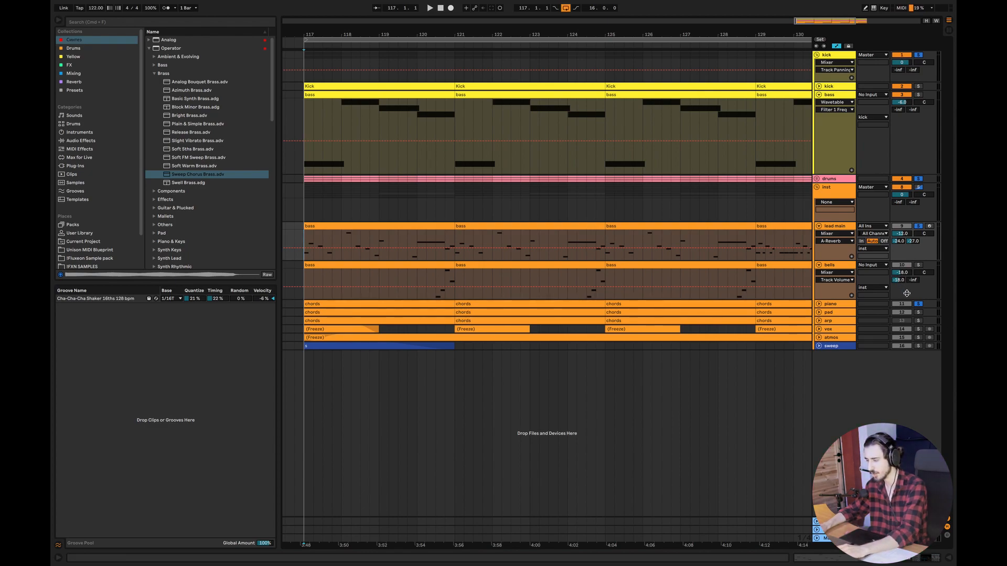
key(space)
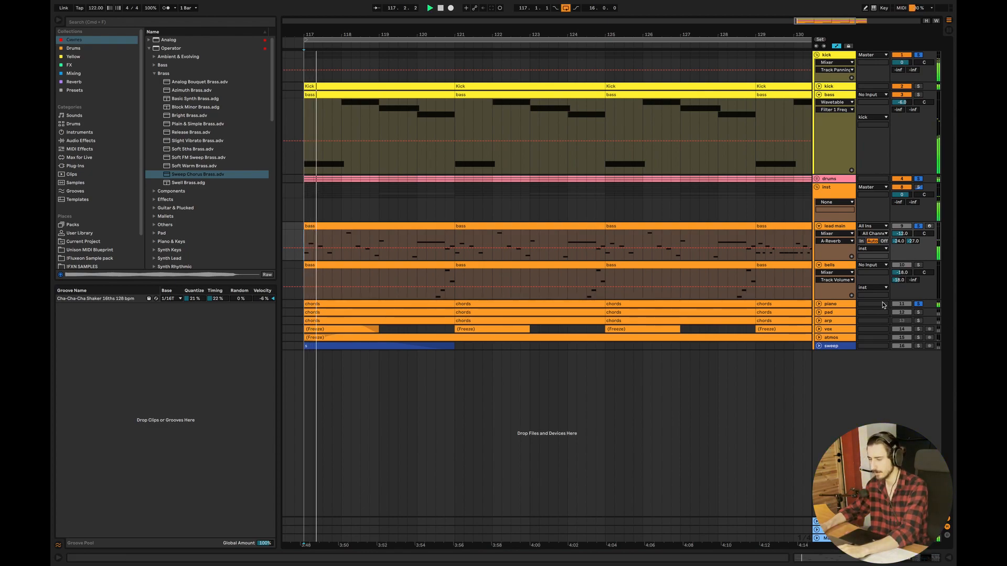
drag(905, 237, 905, 226)
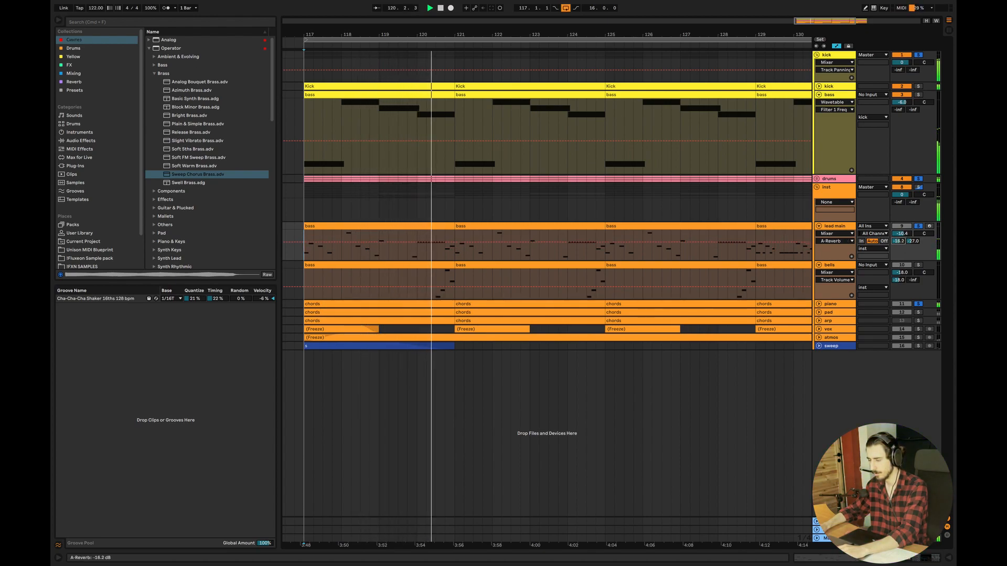
drag(900, 241, 899, 231)
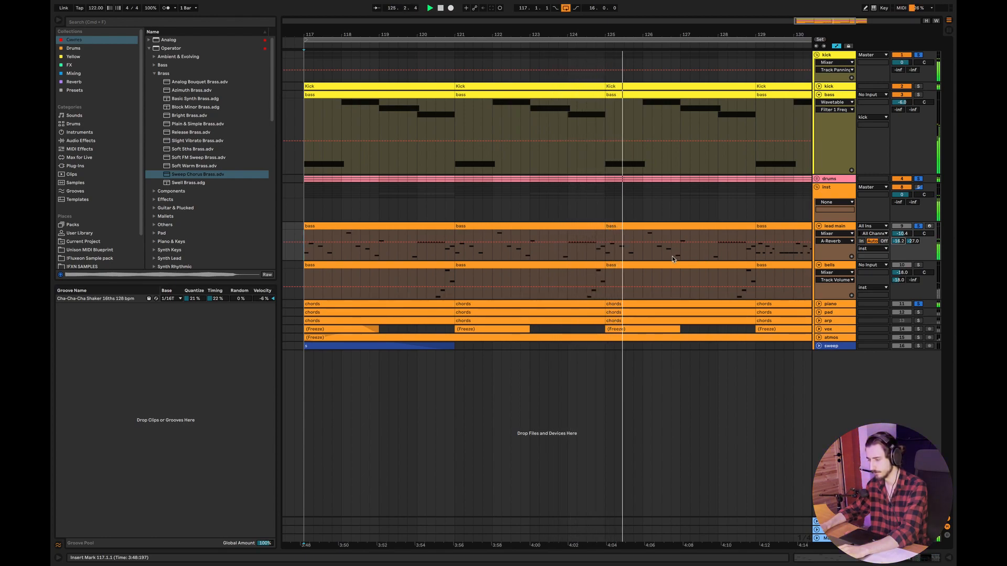
key(space)
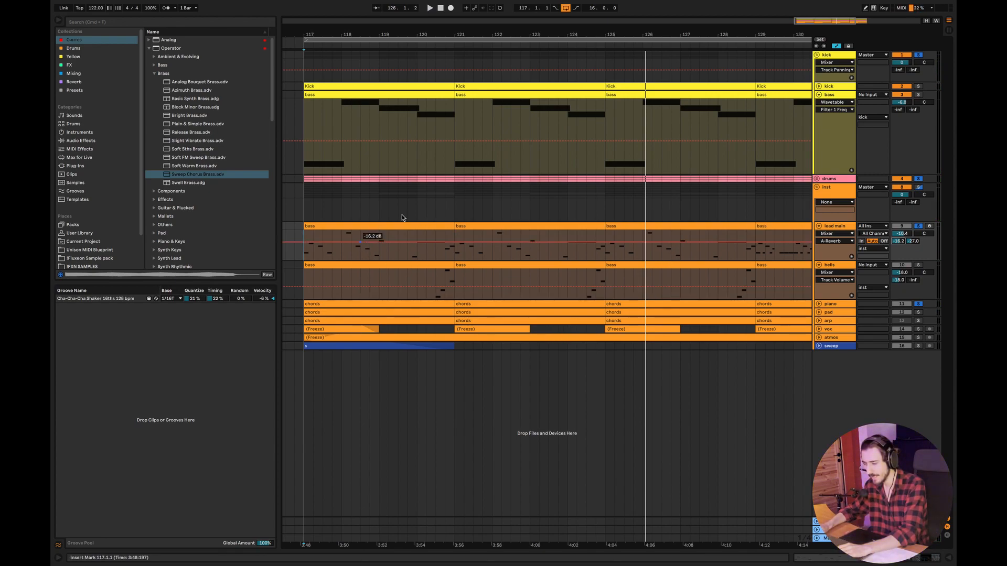
Step: Switch to Pixelmator Pro and paint three black squares in a row below the stars
key(super+Tab)
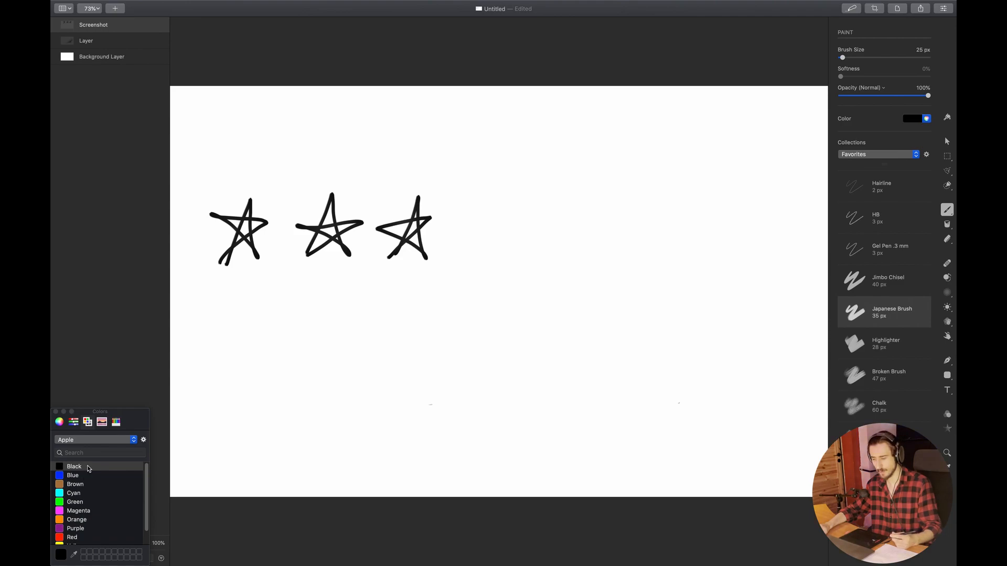
mouse_move(272, 367)
mouse_down()
mouse_move(272, 400)
mouse_move(231, 376)
mouse_move(284, 370)
mouse_move(349, 411)
mouse_move(354, 370)
mouse_move(407, 404)
mouse_move(371, 366)
mouse_up()
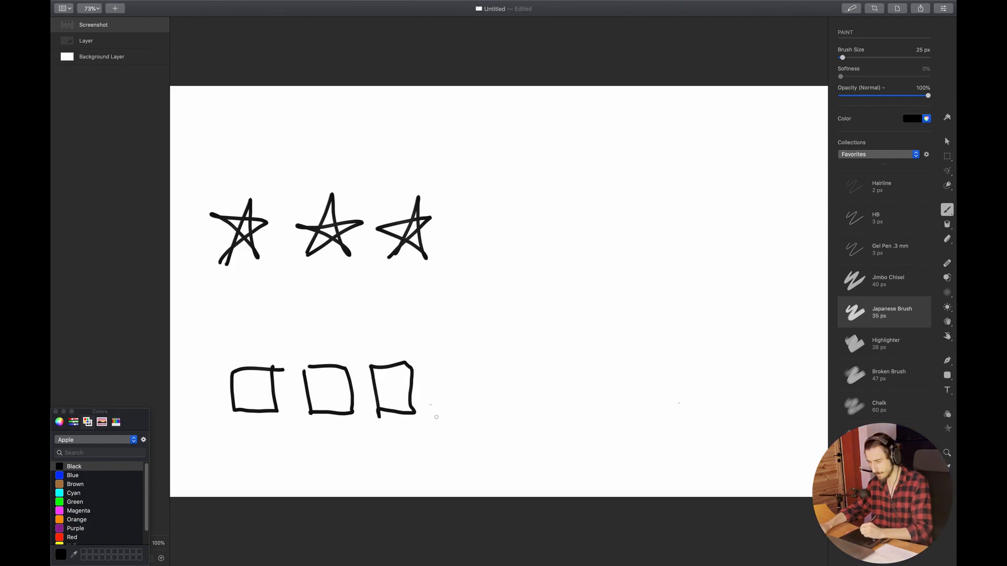
Step: Label the squares "Simple" and the stars "Complex" in red handwriting, each with a red arrow pointing at its row
click(58, 537)
mouse_move(503, 349)
mouse_down()
mouse_move(454, 395)
mouse_move(476, 389)
mouse_up()
mouse_move(543, 323)
mouse_down()
mouse_move(521, 342)
mouse_move(548, 354)
mouse_up()
mouse_move(559, 340)
mouse_down()
mouse_move(564, 351)
mouse_move(577, 331)
mouse_move(612, 356)
mouse_up()
click(554, 325)
mouse_move(604, 320)
mouse_down()
mouse_move(603, 331)
mouse_move(631, 313)
mouse_move(639, 331)
mouse_up()
mouse_move(373, 118)
mouse_down()
mouse_move(342, 160)
mouse_move(383, 142)
mouse_move(520, 127)
mouse_up()
drag(519, 108, 507, 129)
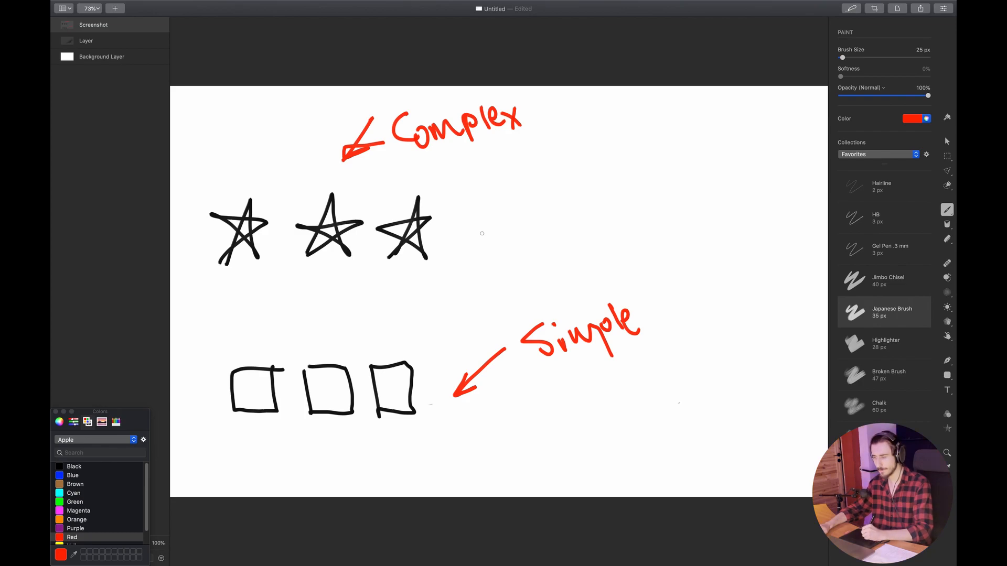
mouse_move(466, 249)
mouse_down()
mouse_move(494, 249)
mouse_move(491, 235)
mouse_up()
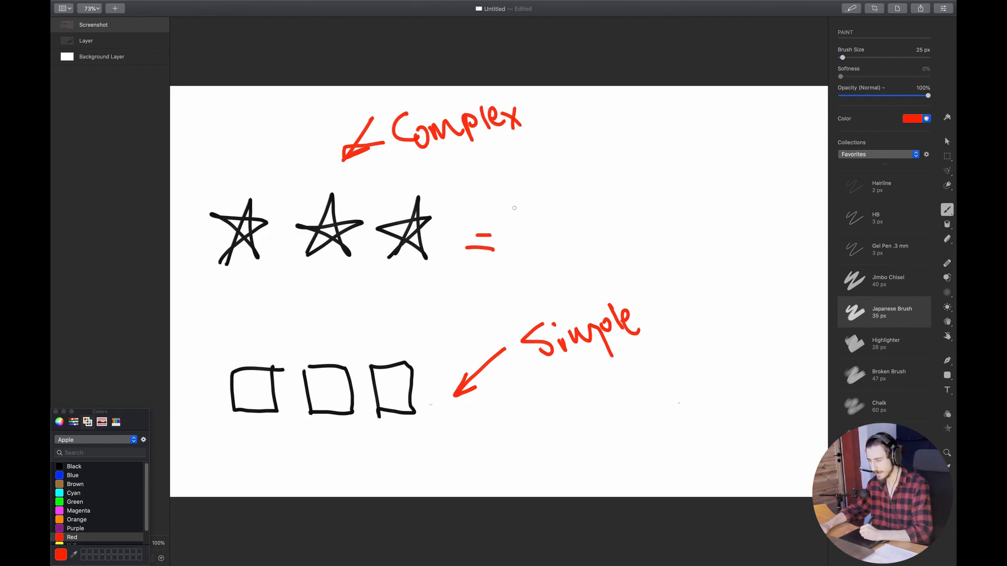
drag(521, 202, 511, 241)
drag(504, 216, 547, 223)
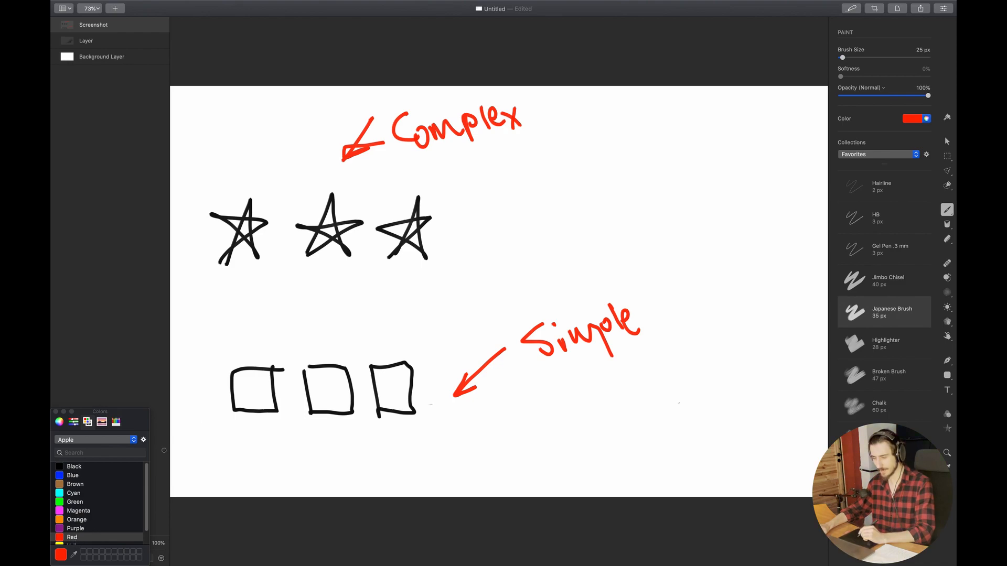
Step: Paint an orange wavy line across the three squares and write an orange legend equating the wave with "filter cutoff" in the canvas's upper right area
click(87, 519)
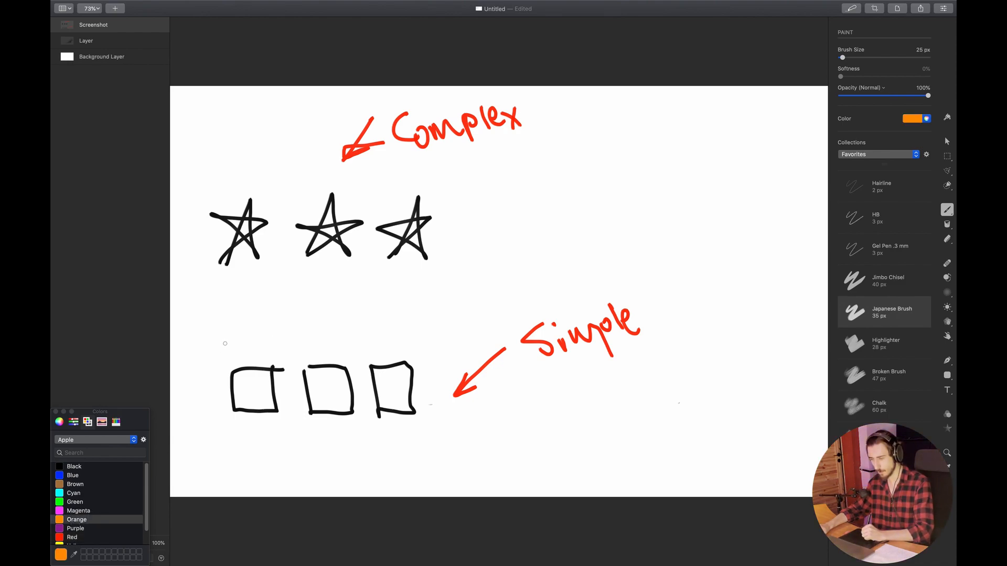
mouse_move(214, 350)
mouse_down()
mouse_move(246, 378)
mouse_move(316, 370)
mouse_move(346, 341)
mouse_move(388, 385)
mouse_move(439, 349)
mouse_up()
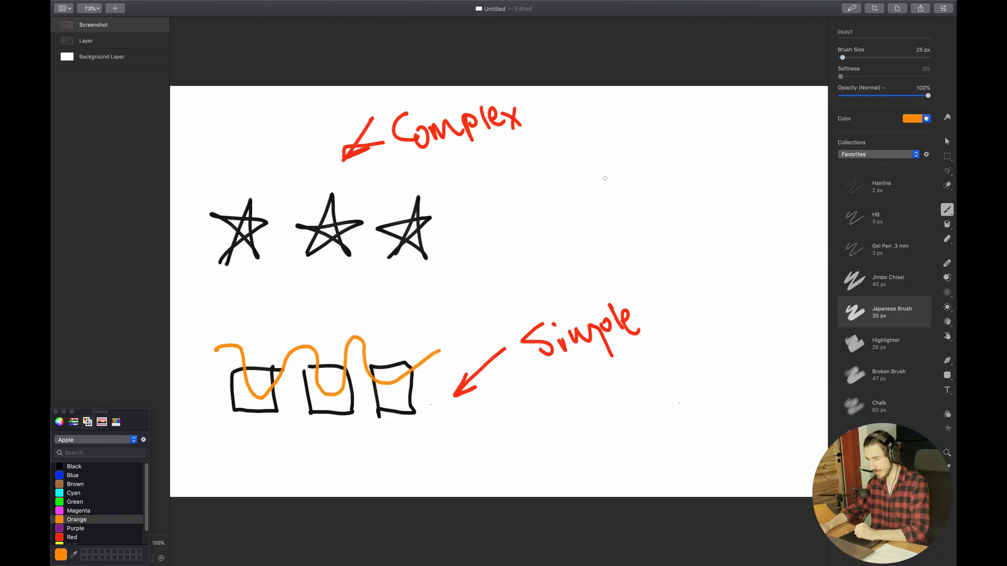
mouse_move(579, 167)
mouse_down()
mouse_move(593, 152)
mouse_move(599, 163)
mouse_move(638, 161)
mouse_up()
mouse_move(622, 155)
mouse_down()
mouse_move(677, 137)
mouse_move(677, 148)
mouse_up()
drag(681, 152, 687, 163)
click(669, 120)
mouse_move(691, 120)
mouse_down()
mouse_move(695, 163)
mouse_move(708, 140)
mouse_move(727, 154)
mouse_up()
mouse_move(725, 135)
mouse_down()
mouse_move(732, 153)
mouse_move(742, 135)
mouse_move(697, 162)
mouse_move(662, 209)
mouse_up()
mouse_move(672, 188)
mouse_down()
mouse_move(685, 209)
mouse_move(709, 193)
mouse_up()
mouse_move(715, 210)
mouse_down()
mouse_move(719, 181)
mouse_move(749, 188)
mouse_up()
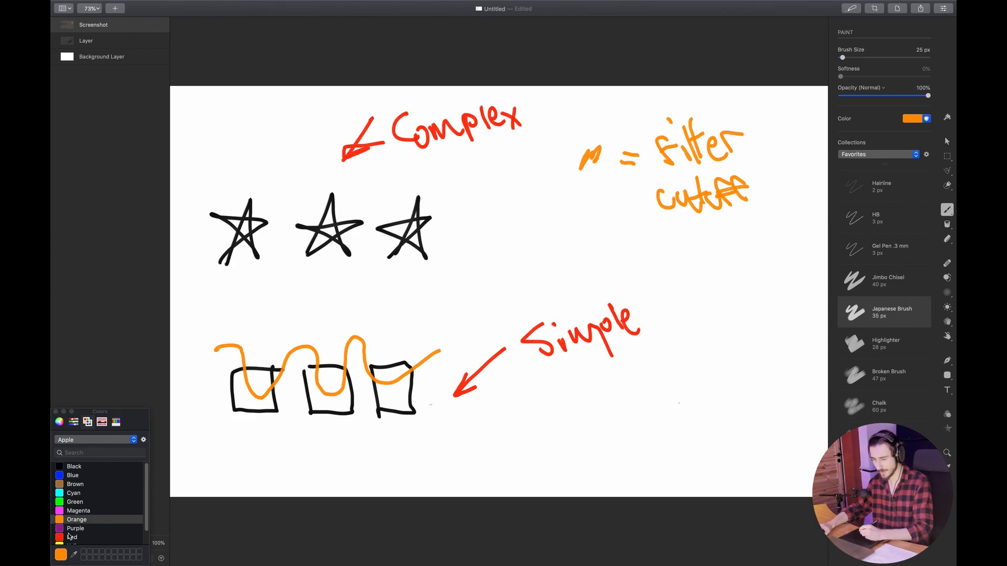
Step: Write a red note in the canvas's lower right area, beneath the "Simple" label
click(72, 536)
mouse_move(562, 408)
mouse_down()
mouse_move(573, 426)
mouse_move(610, 430)
mouse_move(662, 414)
mouse_up()
mouse_move(646, 423)
mouse_down()
mouse_move(706, 406)
mouse_move(748, 411)
mouse_up()
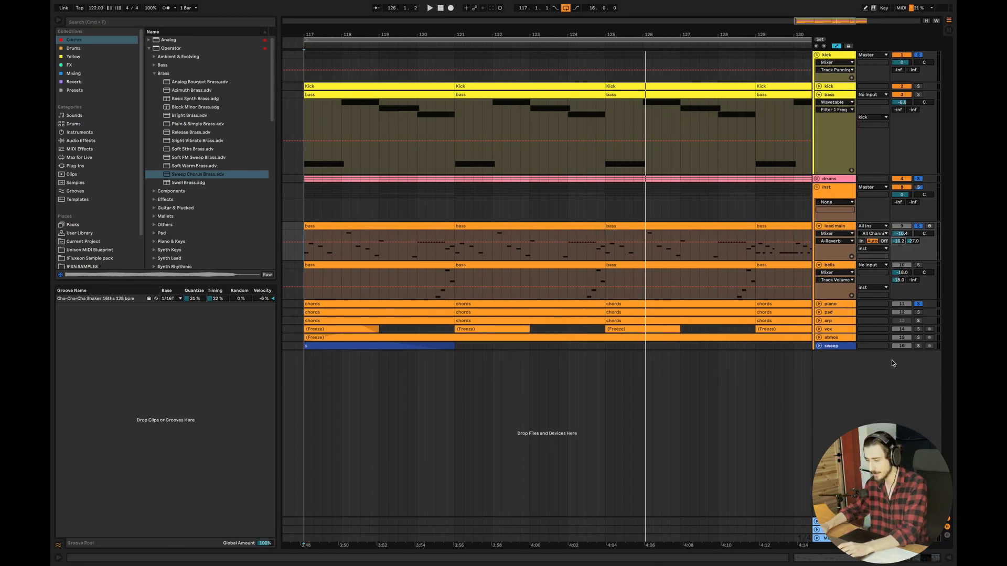
Step: Move a simple lead main clip to bar 113, move the clip at bar 129 to bar 117, and duplicate it three times
drag(832, 22, 834, 9)
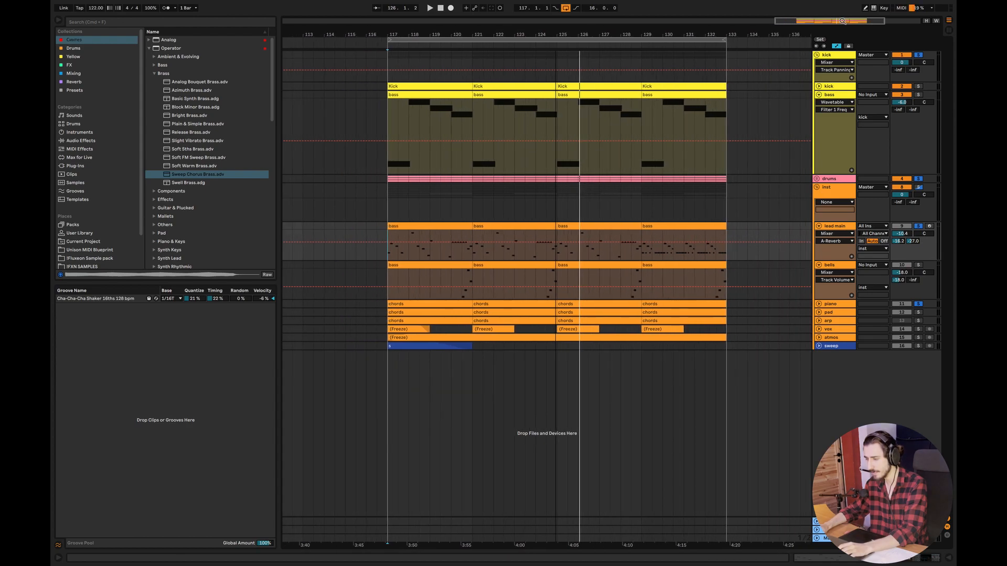
drag(477, 226, 348, 233)
drag(663, 226, 411, 238)
key(super+d)
key(super+d)
key(super+d)
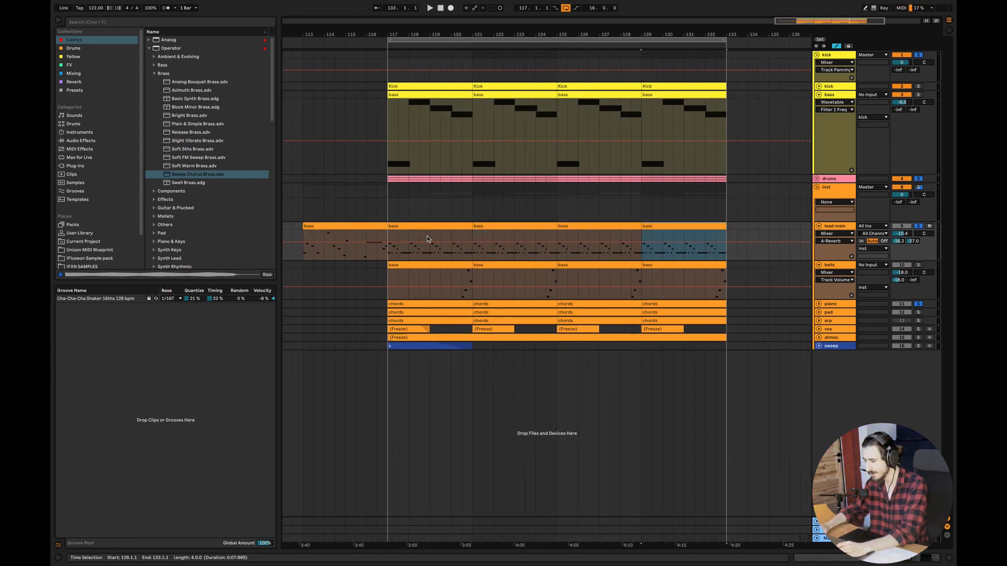
Step: Clear all track solos, play the full mix from bar 117, and set the lead main volume to -10.2 dB
click(398, 283)
click(918, 226)
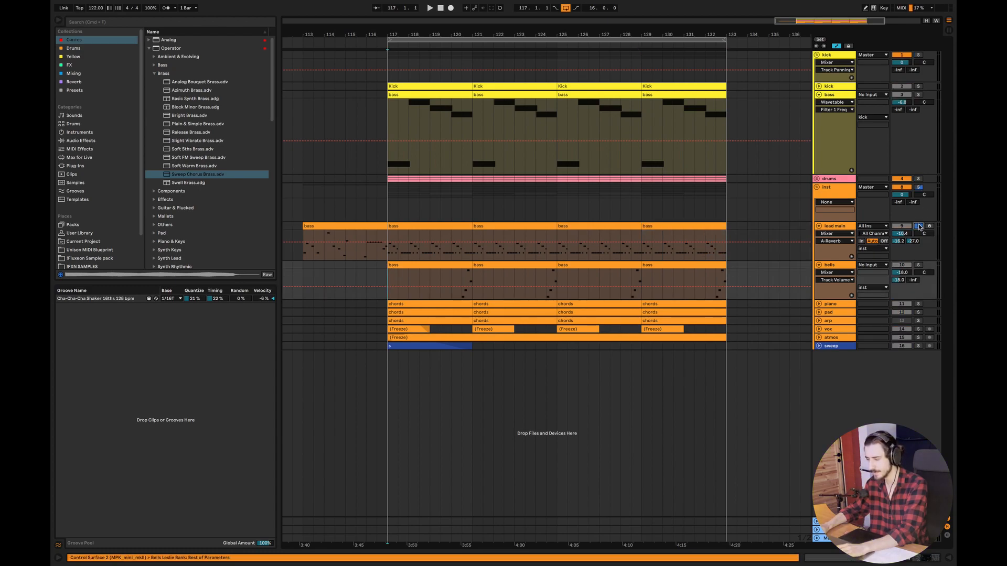
key(space)
click(918, 227)
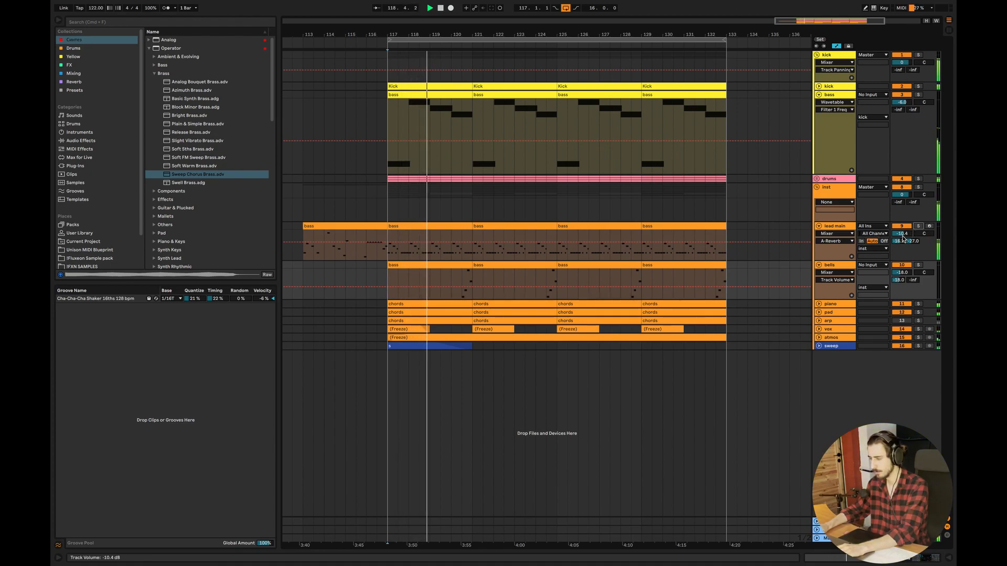
drag(901, 236, 902, 234)
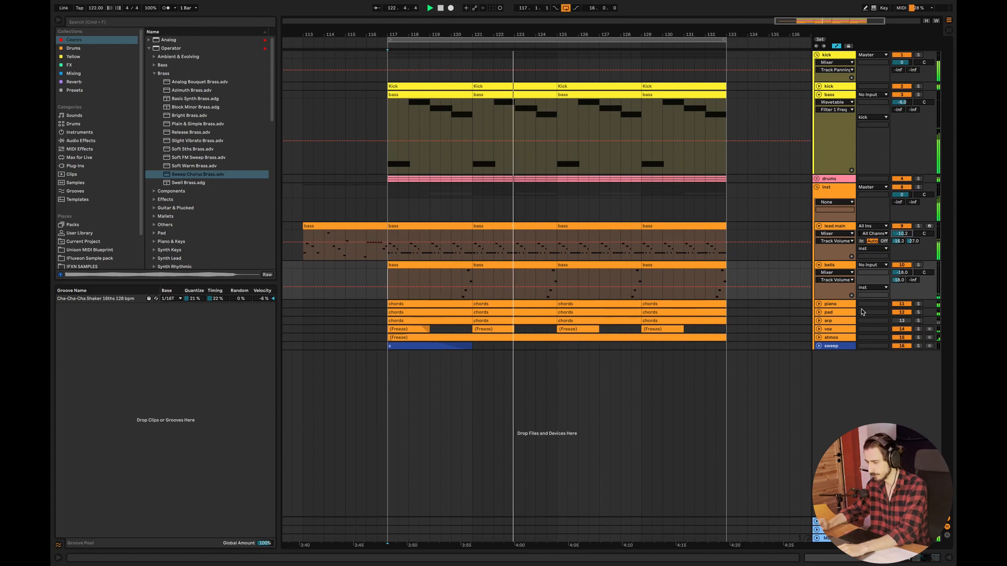
key(space)
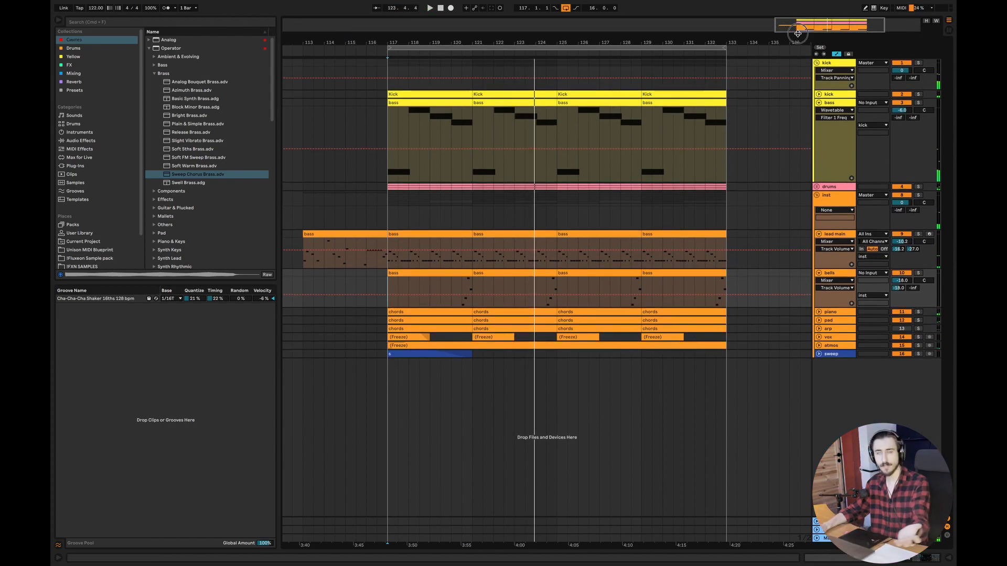
Step: Unfold the pad track and play it soloed from bar 117
mouse_move(796, 33)
mouse_down()
mouse_move(796, 25)
mouse_move(805, 37)
mouse_up()
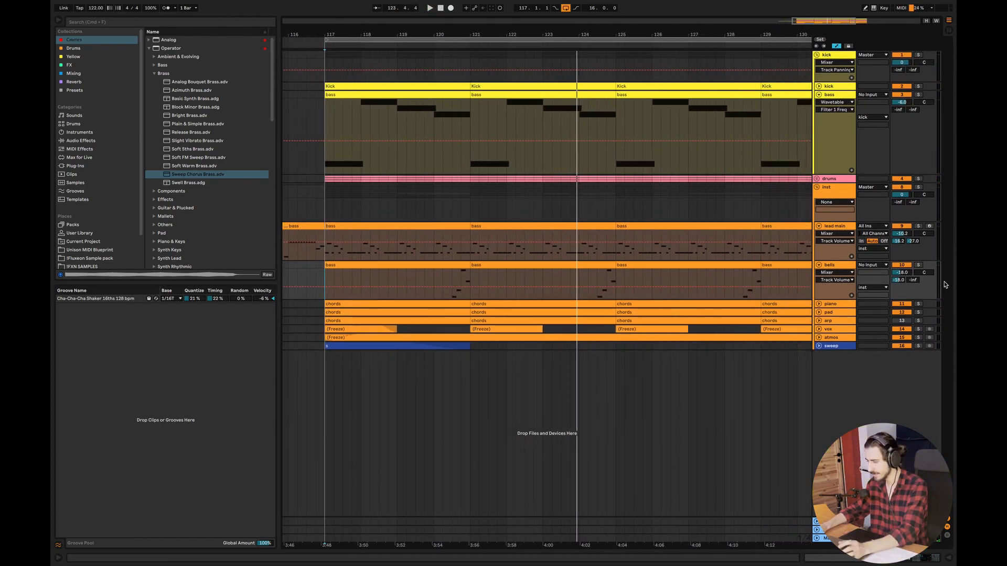
click(818, 312)
click(360, 371)
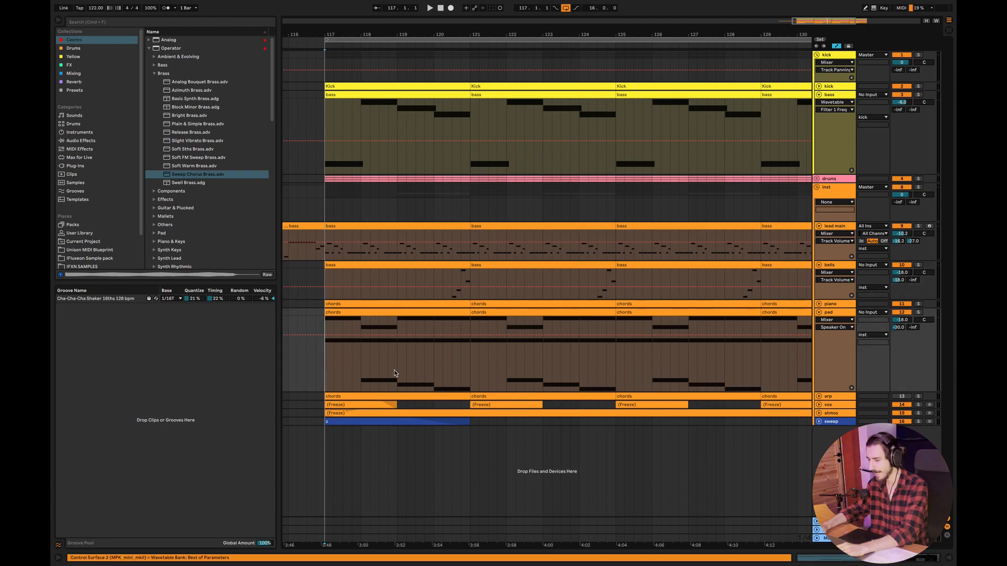
click(919, 313)
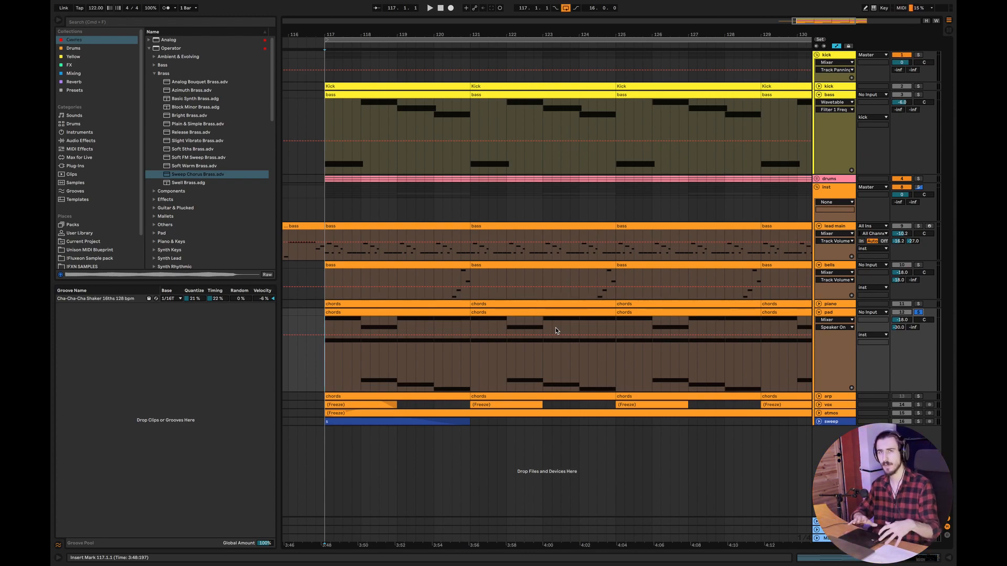
key(space)
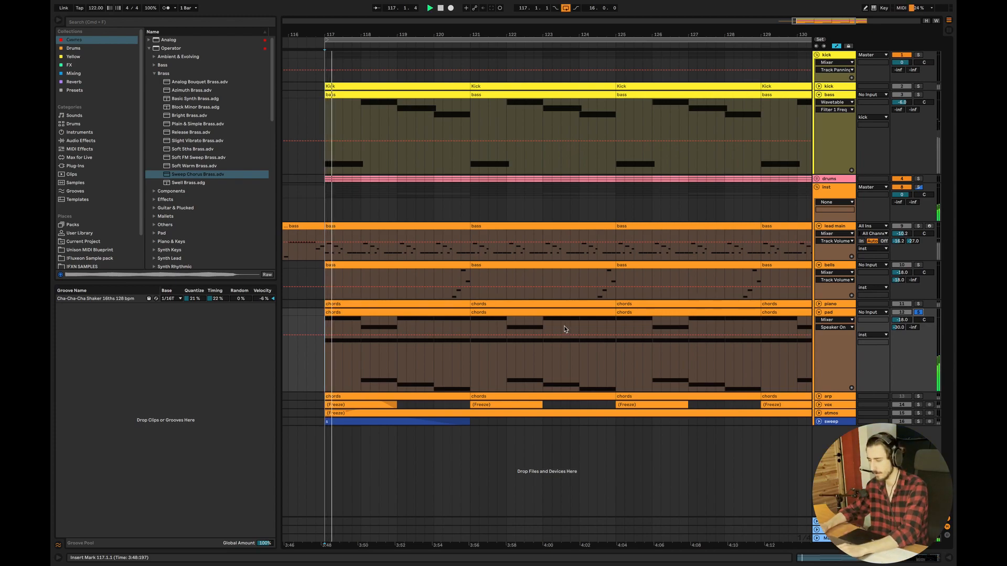
Step: Add the piano track, the kick group and the lead main track to the solo during playback
click(918, 304)
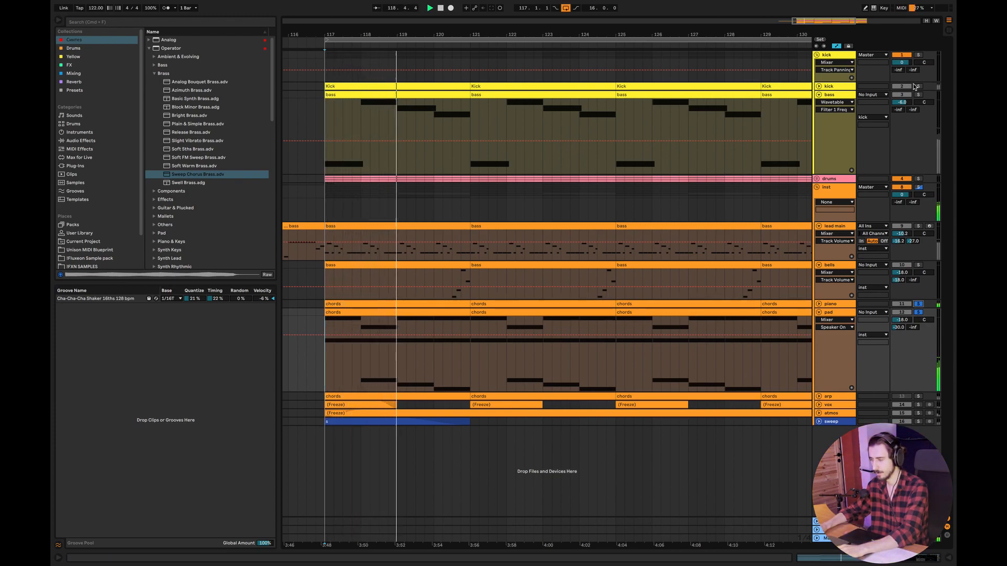
click(918, 55)
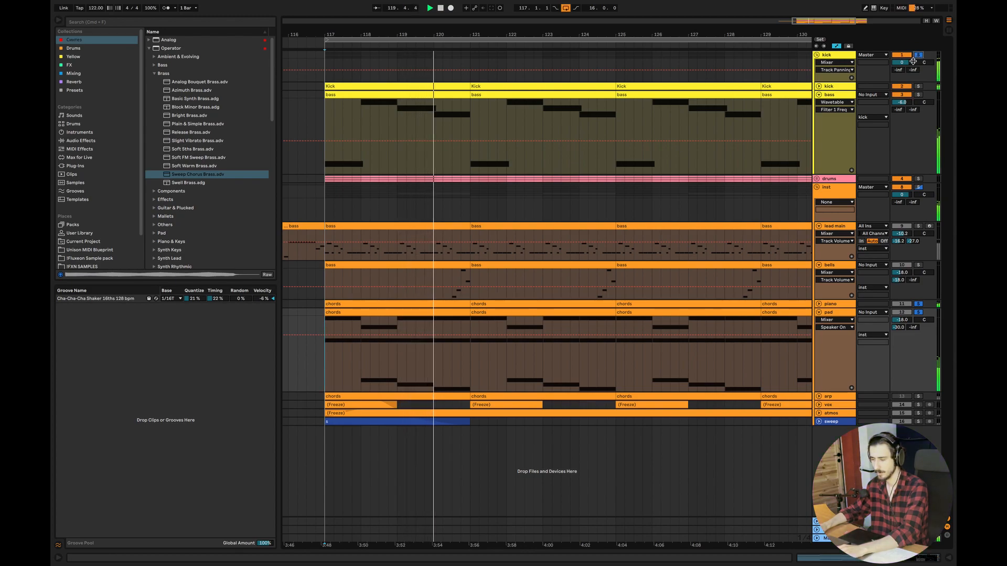
click(918, 227)
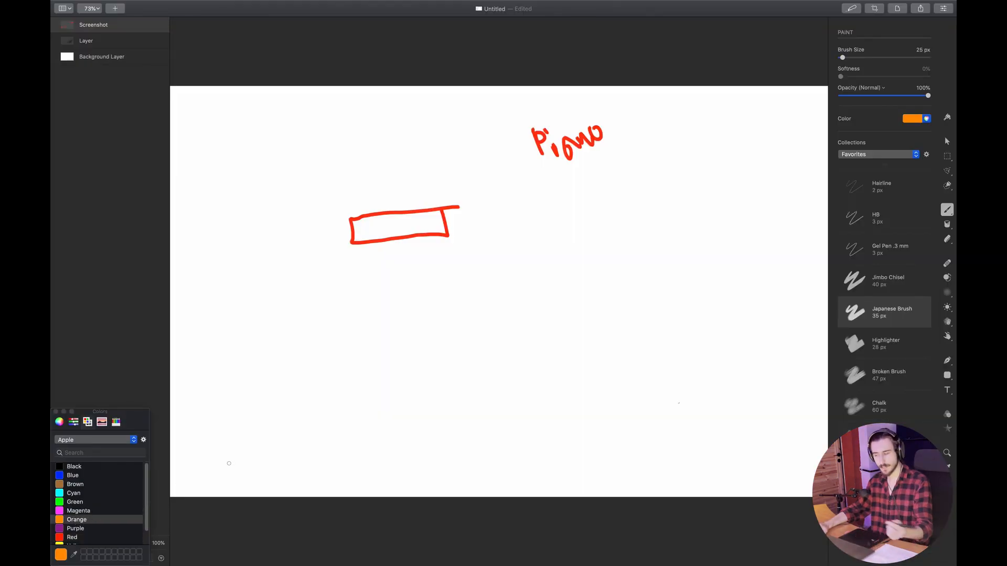
Step: Paint an orange box below the red one and write "Pad" in orange under the word "Piano"
mouse_move(440, 249)
mouse_down()
mouse_move(350, 285)
mouse_move(429, 249)
mouse_move(461, 254)
mouse_up()
mouse_move(556, 194)
mouse_down()
mouse_move(557, 209)
mouse_move(570, 202)
mouse_up()
drag(599, 188, 614, 216)
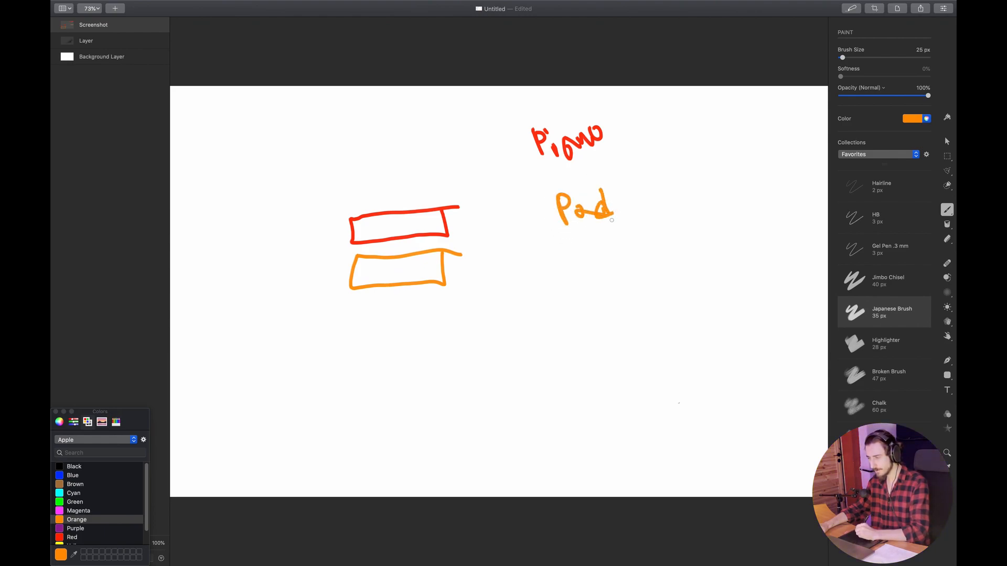
Step: Write "Top/Mid" in red on the canvas's lower left area
click(68, 536)
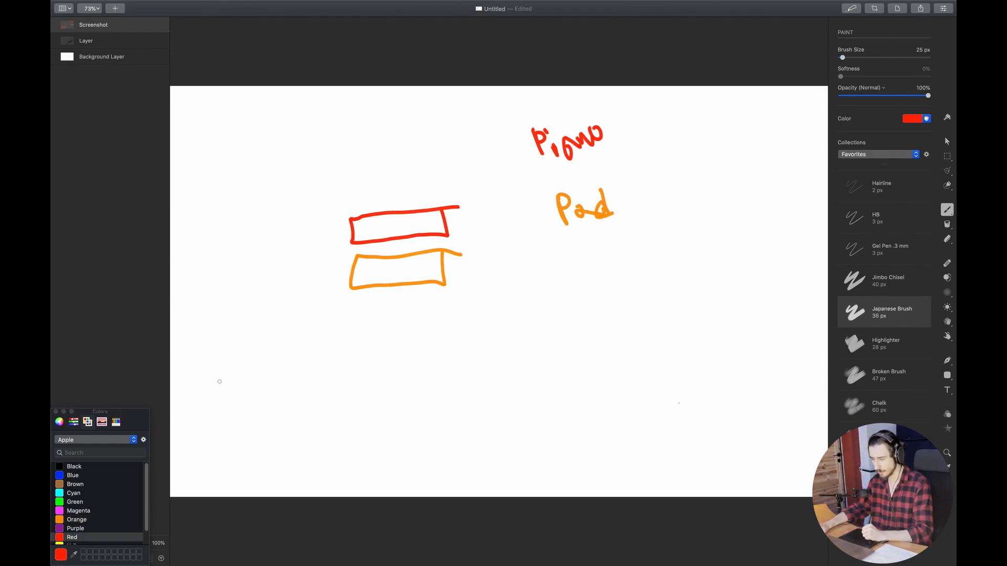
mouse_move(251, 383)
mouse_down()
mouse_move(263, 374)
mouse_move(274, 402)
mouse_move(308, 389)
mouse_up()
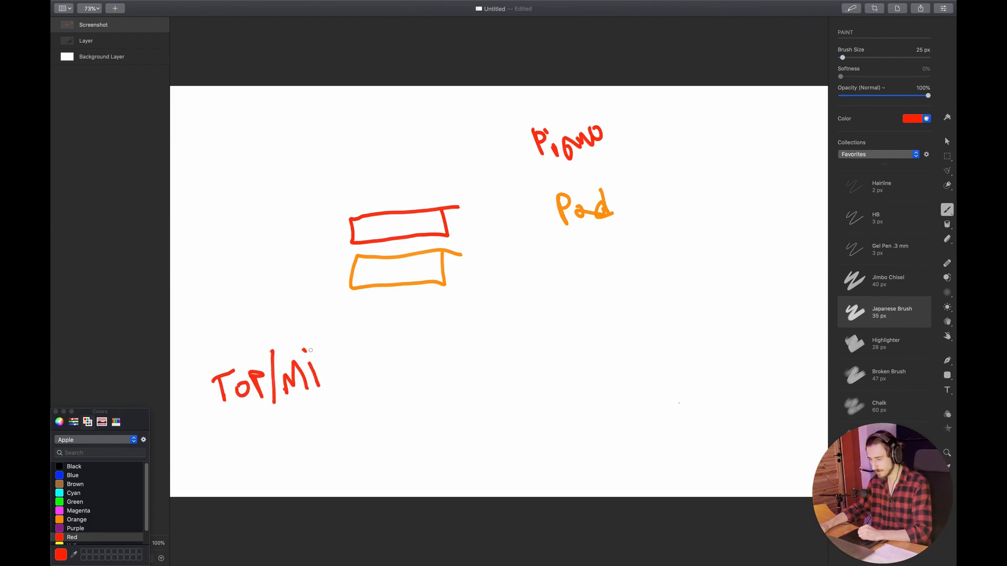
drag(329, 369, 336, 378)
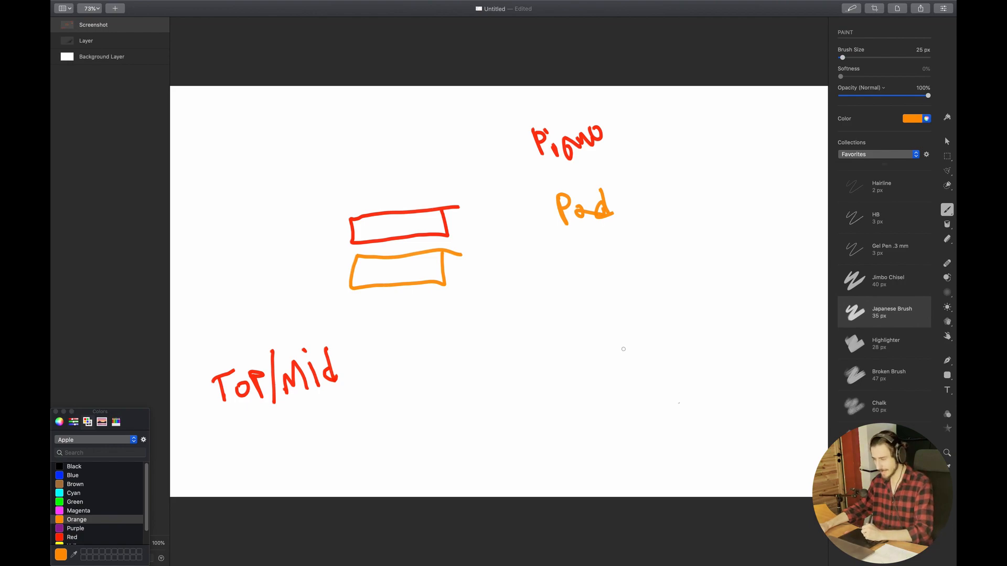
Step: Write "Stereo width" in orange on the canvas's lower right area and scribble inside the orange and red boxes in their own colors
drag(589, 354, 653, 360)
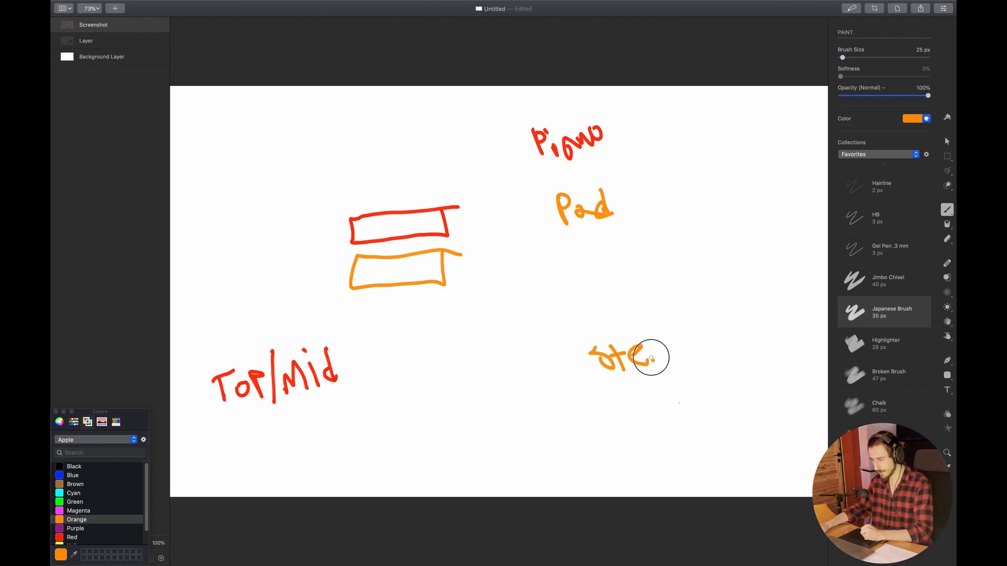
mouse_move(609, 398)
mouse_down()
mouse_move(628, 399)
mouse_move(627, 383)
mouse_move(646, 396)
mouse_up()
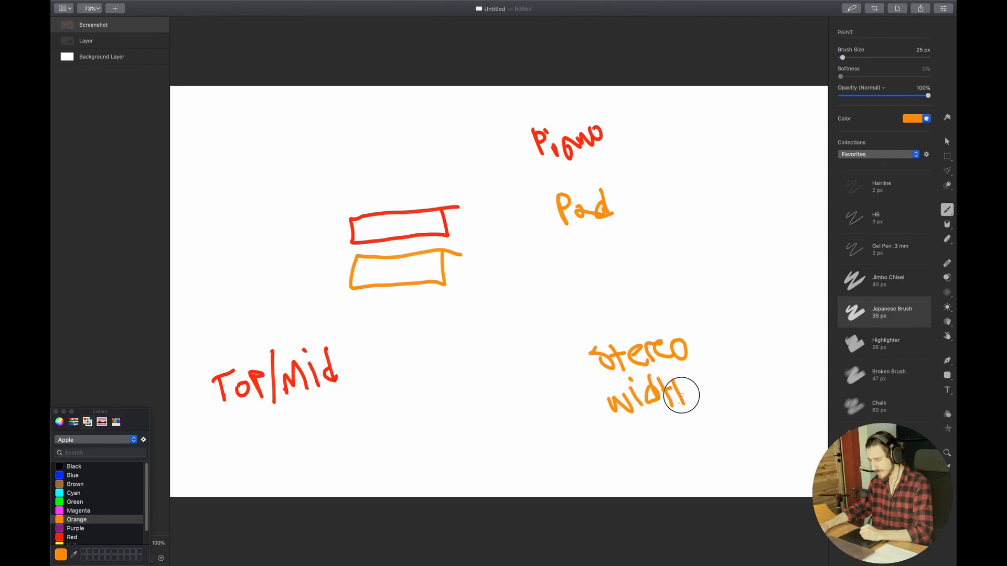
mouse_move(426, 279)
mouse_down()
mouse_move(406, 263)
mouse_move(359, 266)
mouse_up()
click(78, 536)
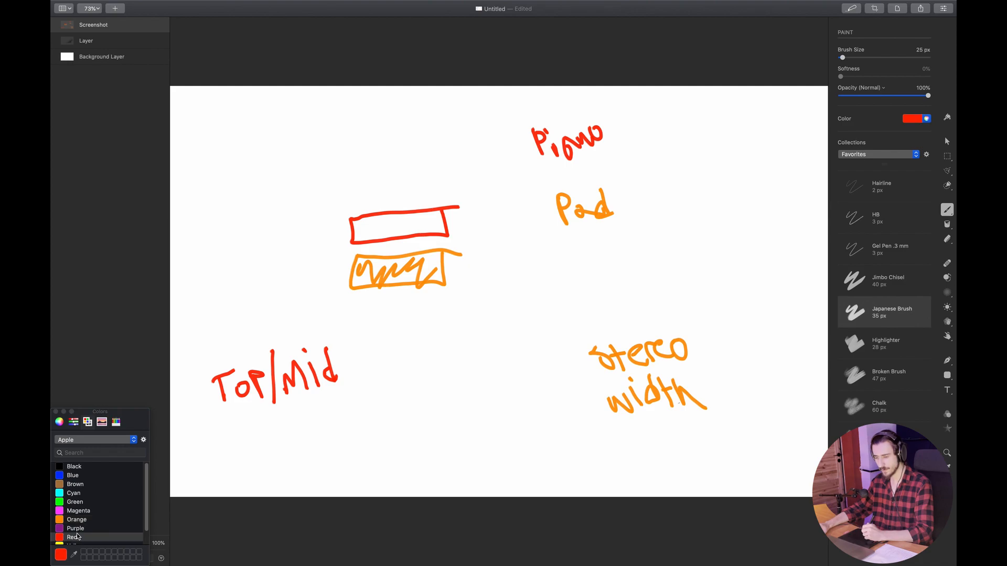
drag(429, 222, 393, 208)
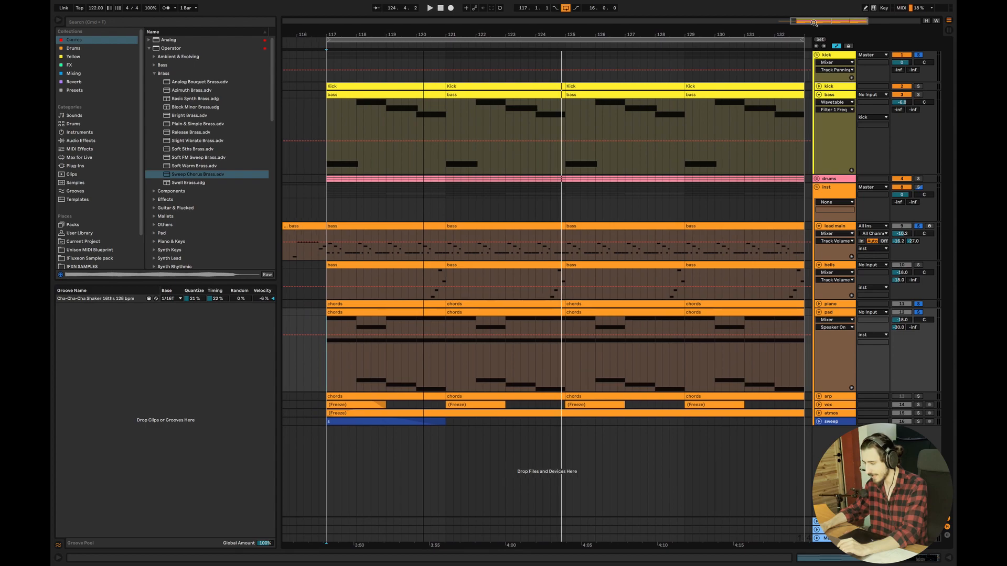
Step: Switch to Ableton Live, unfold the arp track, solo it from bar 117 and release the solo
click(818, 396)
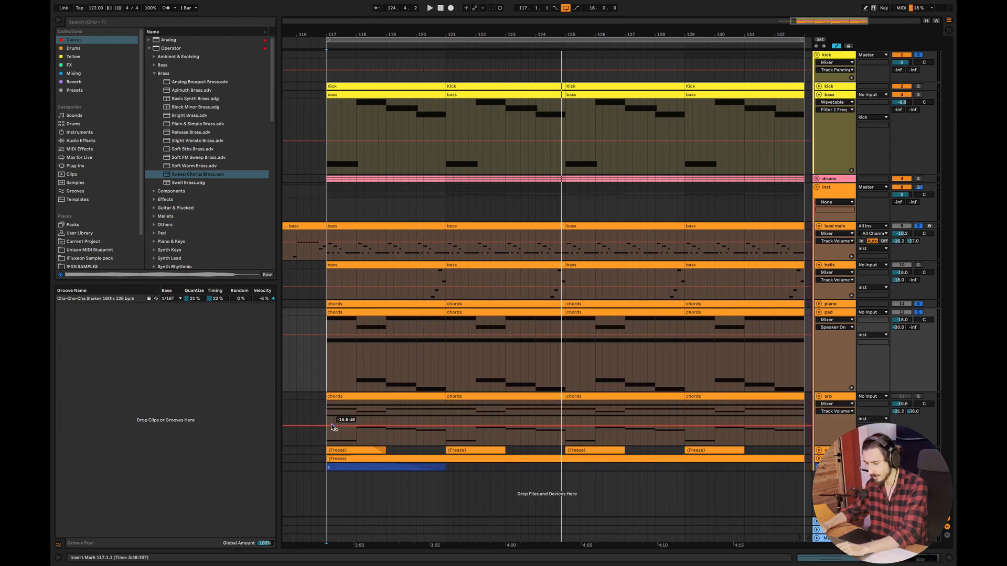
click(919, 396)
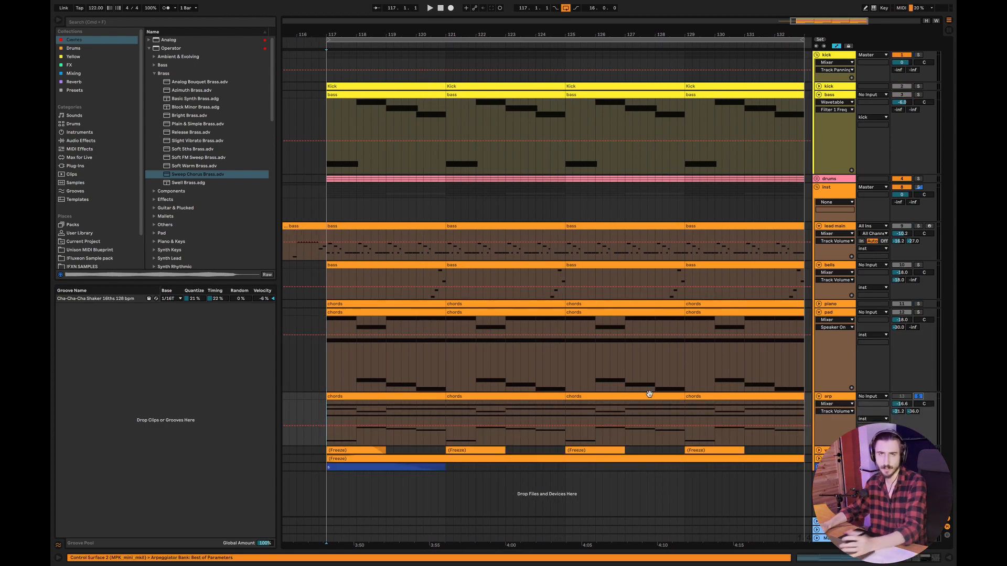
click(918, 397)
Step: Mute the lead main track, fold the kick group, and raise the arp track's volume to -12.3 dB while playing from bar 117
click(899, 226)
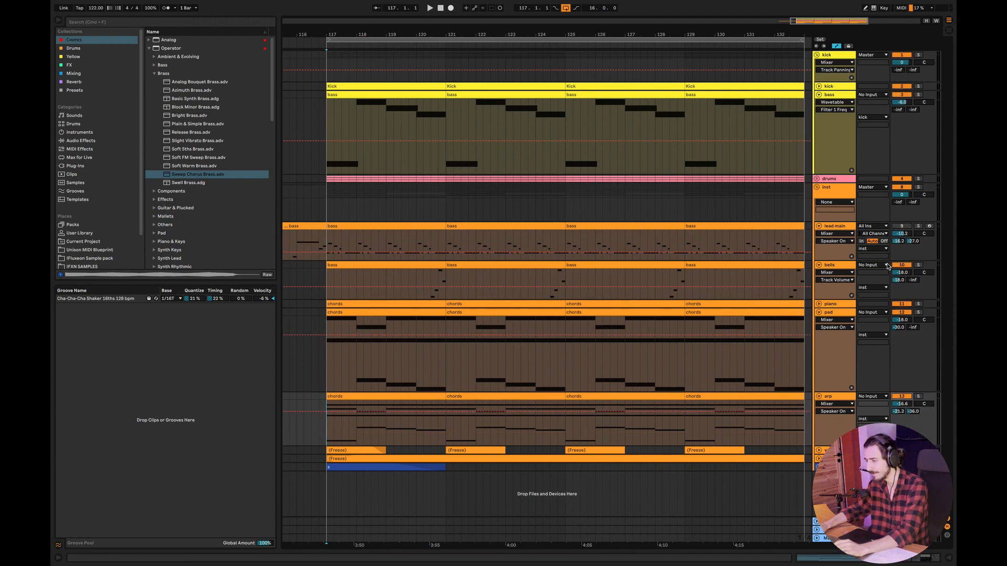
click(816, 54)
mouse_move(813, 21)
mouse_down()
mouse_move(813, 8)
mouse_move(814, 22)
mouse_up()
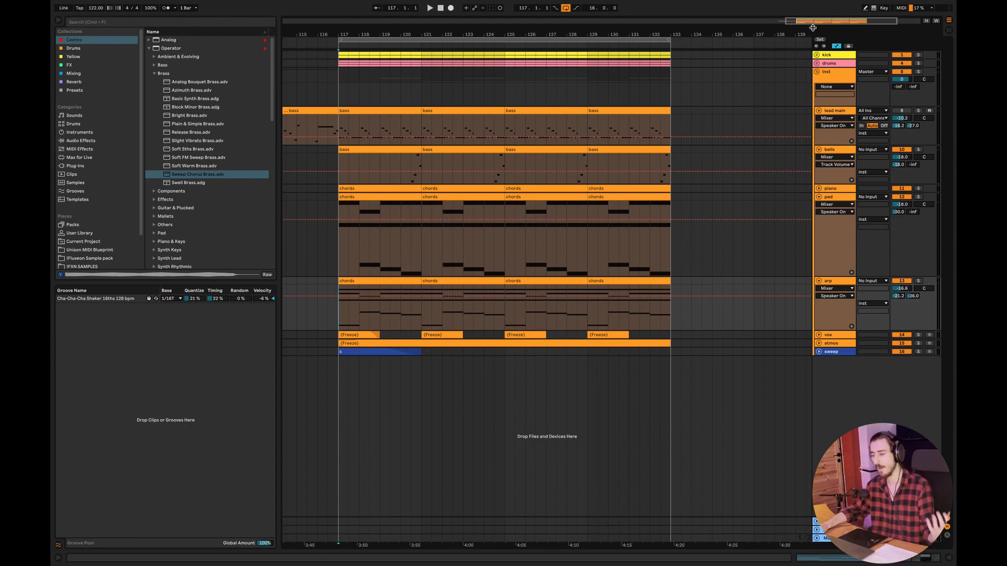
key(space)
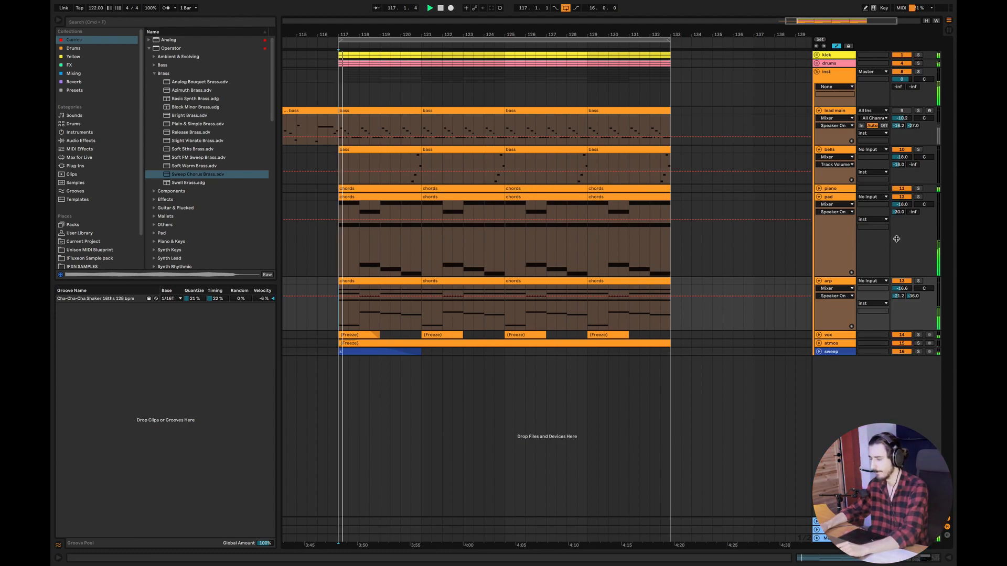
drag(901, 291, 901, 285)
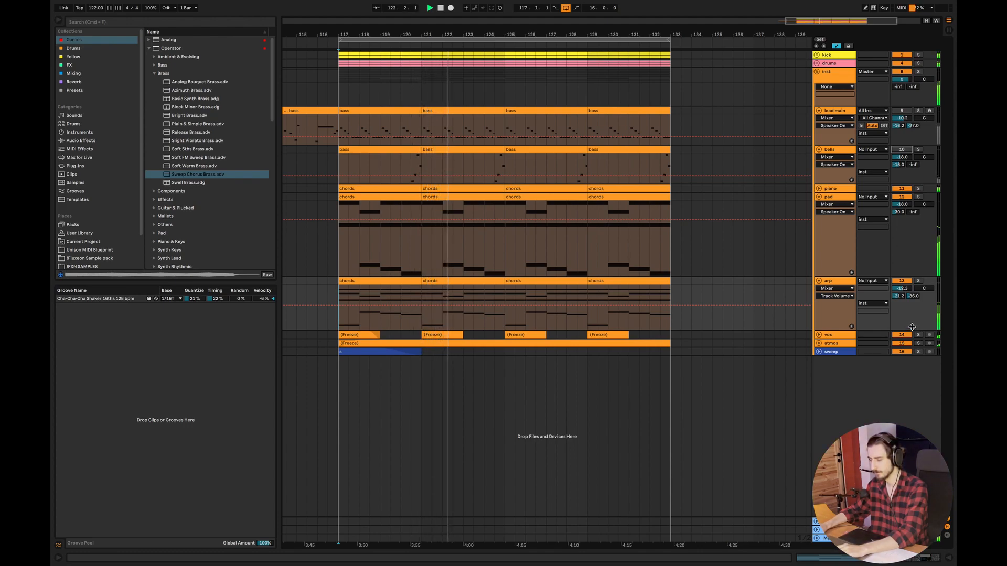
key(space)
Step: Unfold the vox track and play it soloed from bar 117
click(819, 335)
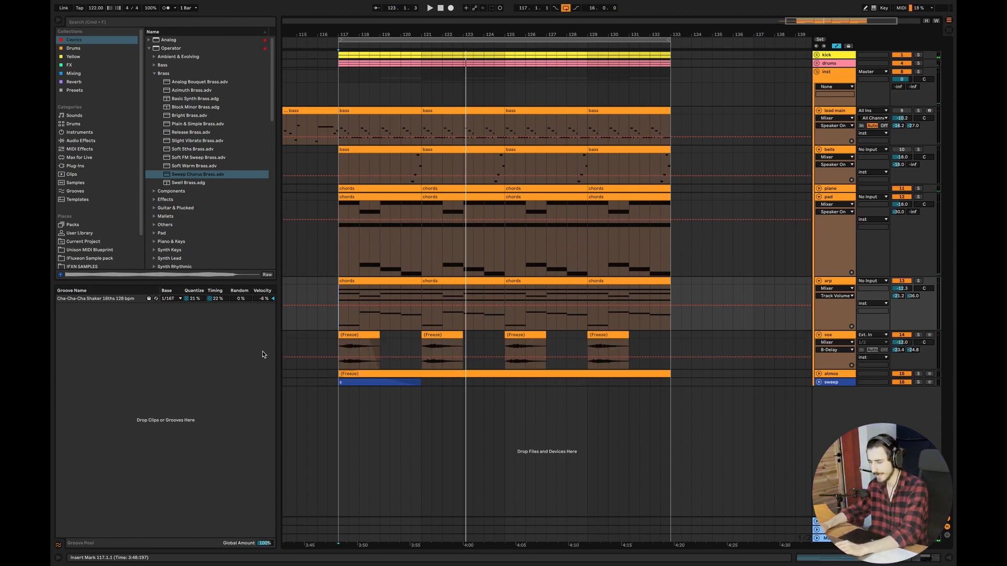
click(918, 335)
drag(830, 22, 798, 19)
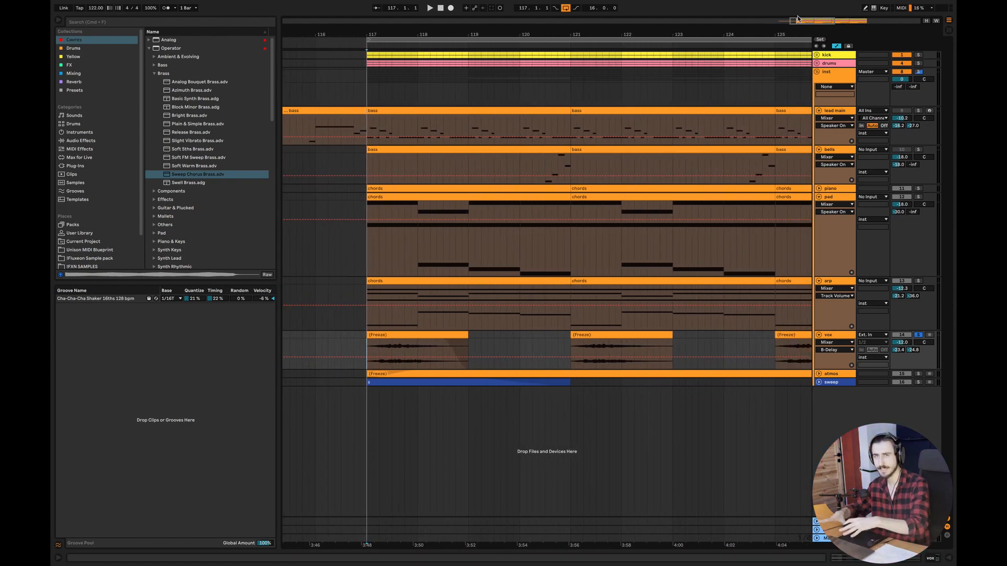
key(space)
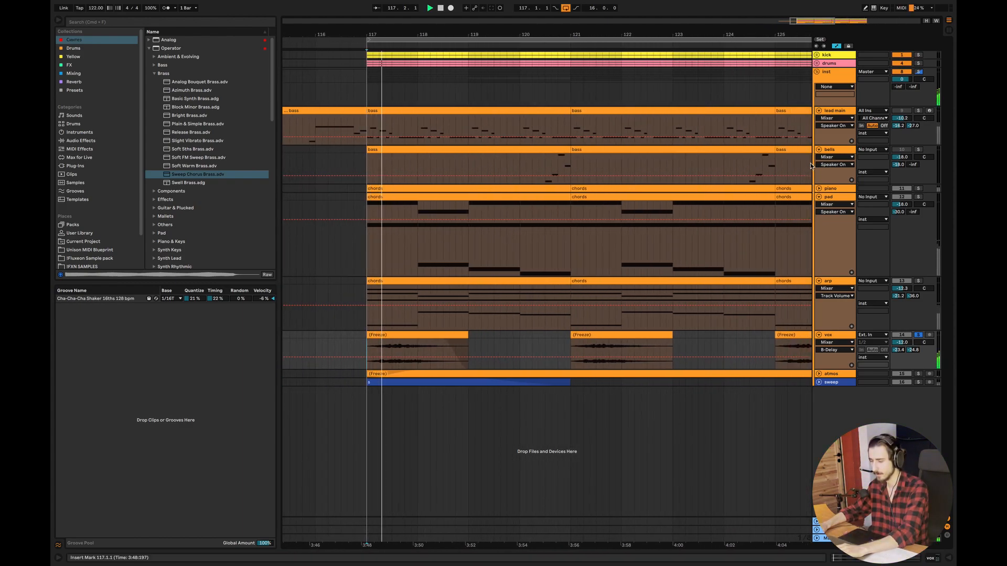
drag(821, 21, 843, 10)
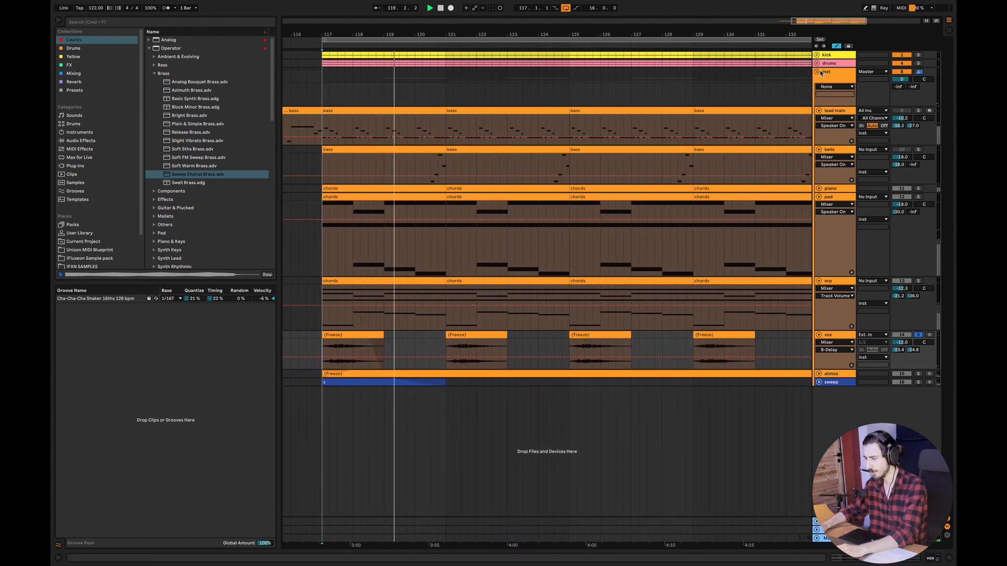
Step: Fold the inst group, unfold the drums group with its cl, hat and shaker tracks, and play from bar 117
click(816, 71)
click(817, 64)
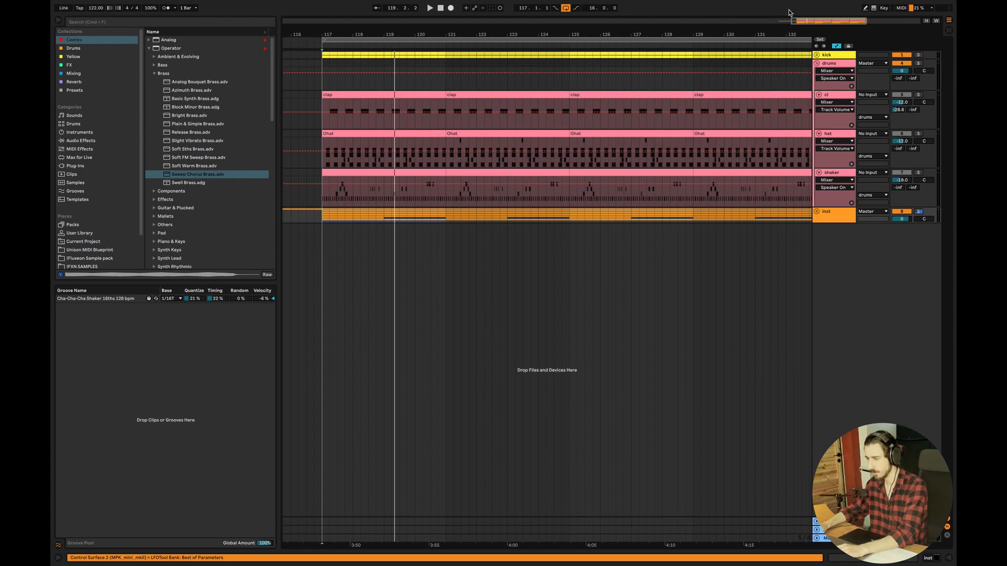
drag(813, 19, 812, 18)
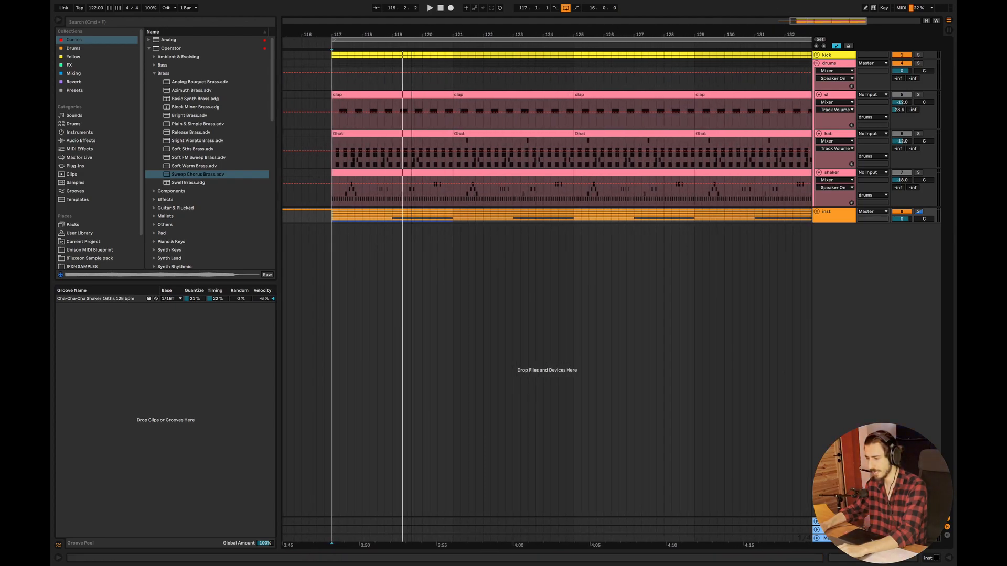
key(space)
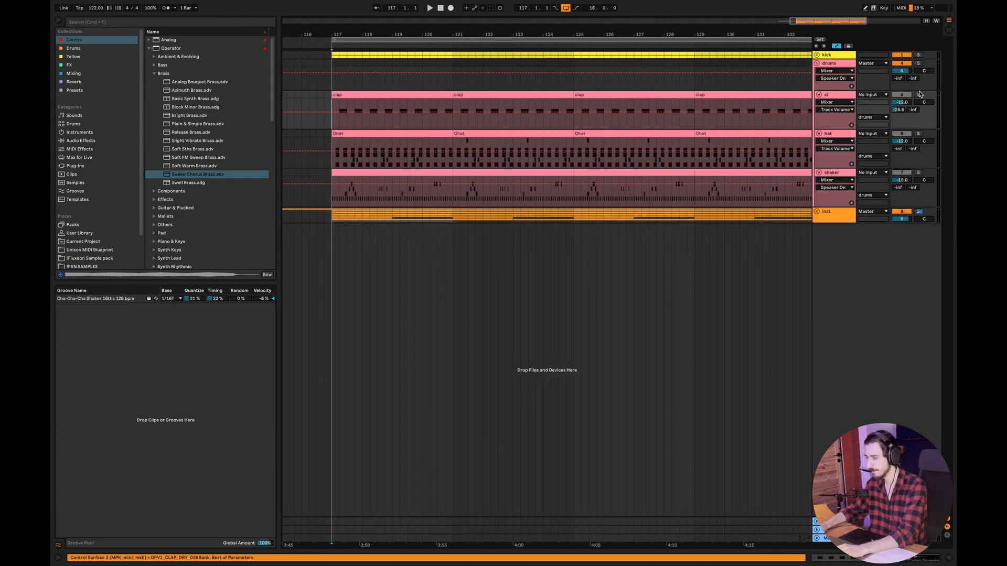
key(space)
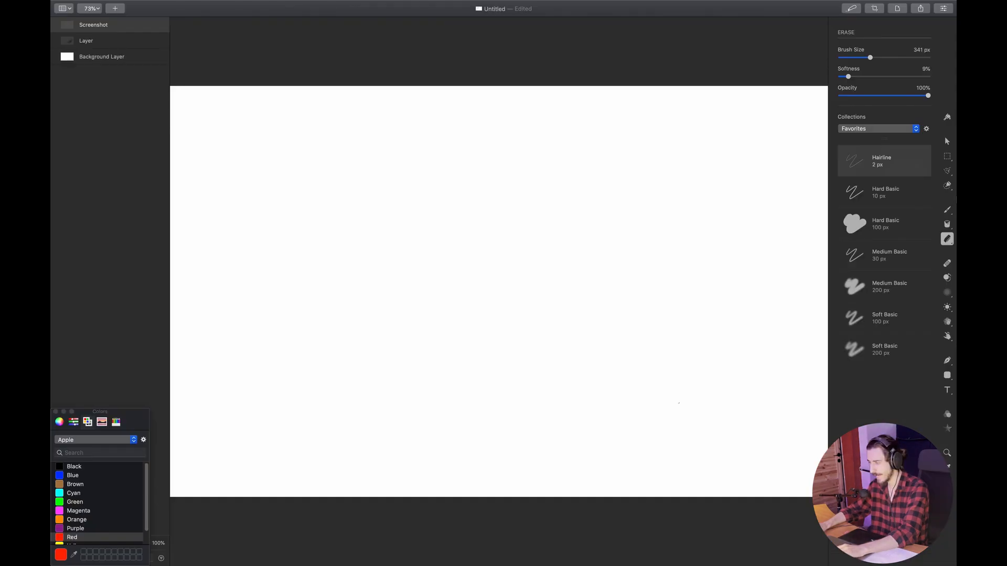
Step: On the cleared canvas, paint three note-like stick figures in a row: orange, black in the middle, and red
click(946, 209)
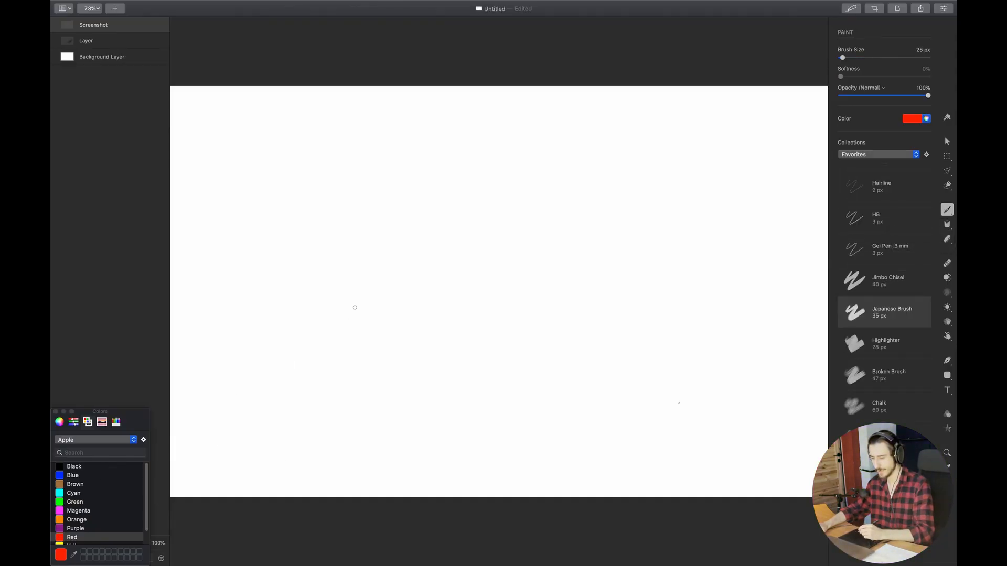
click(90, 467)
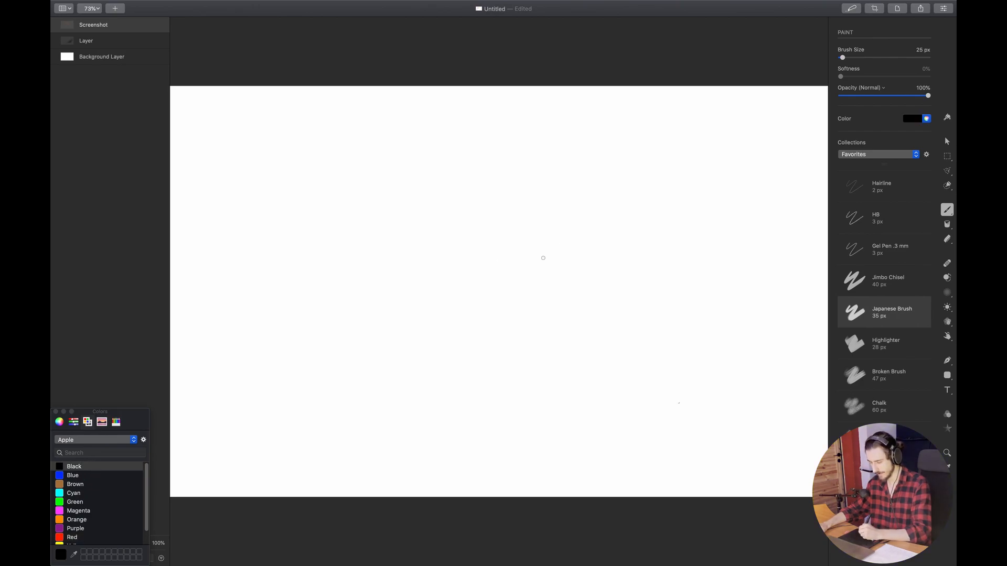
drag(492, 310, 490, 287)
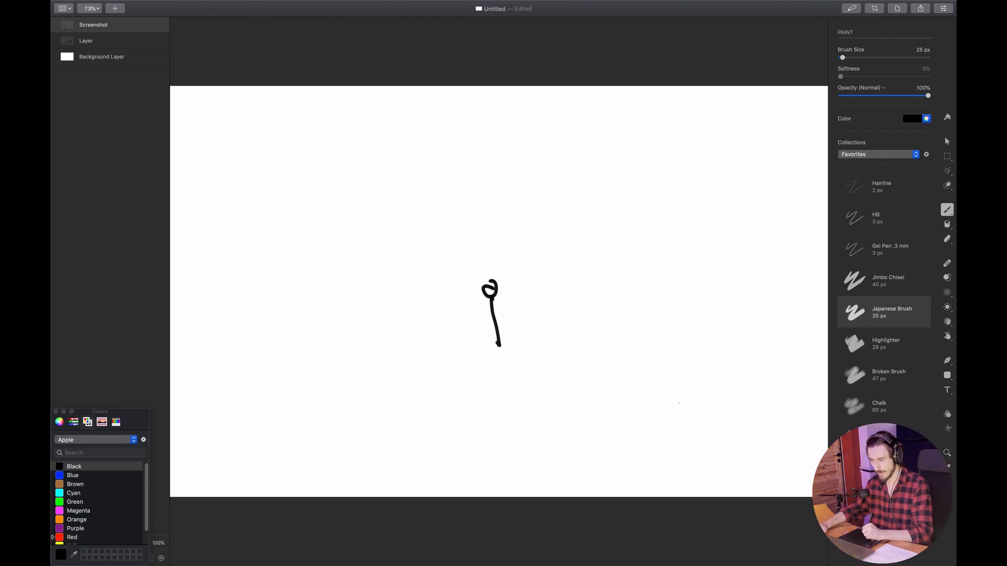
click(77, 520)
drag(362, 309, 359, 289)
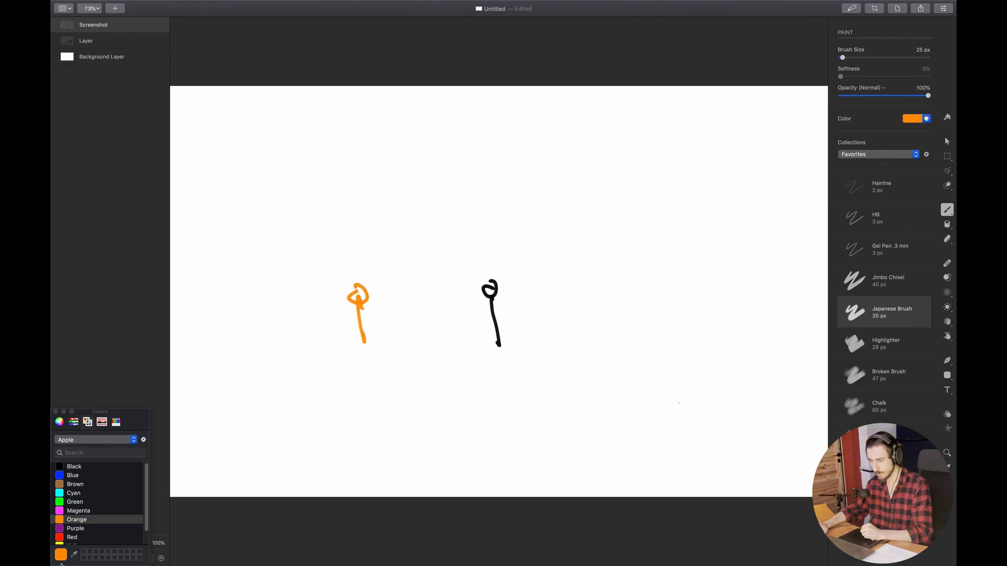
click(74, 537)
mouse_move(607, 292)
mouse_down()
mouse_move(614, 337)
mouse_move(608, 286)
mouse_up()
Step: Label the orange, black and red figures "L", "C" and "R" in black above them
click(80, 471)
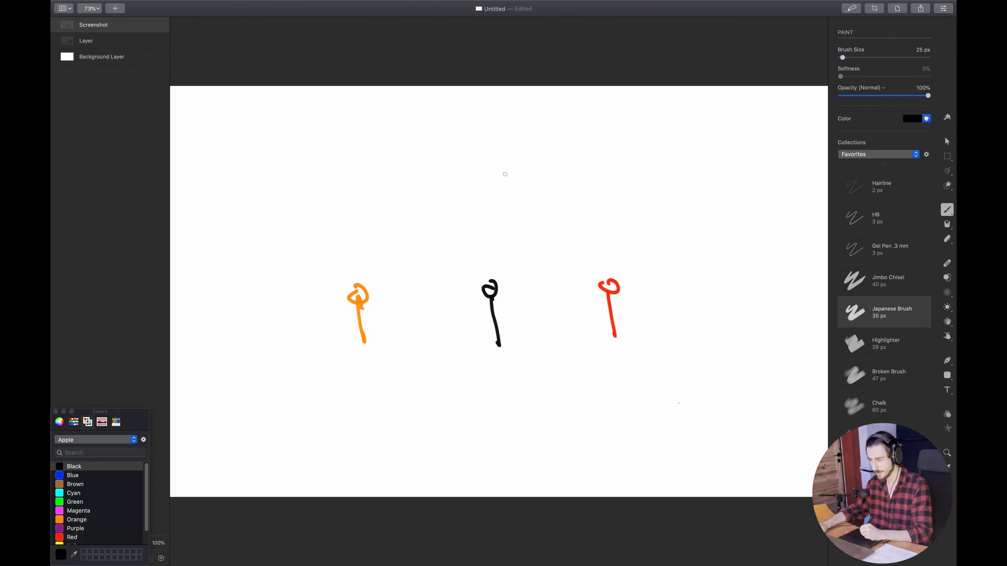
drag(472, 228, 498, 230)
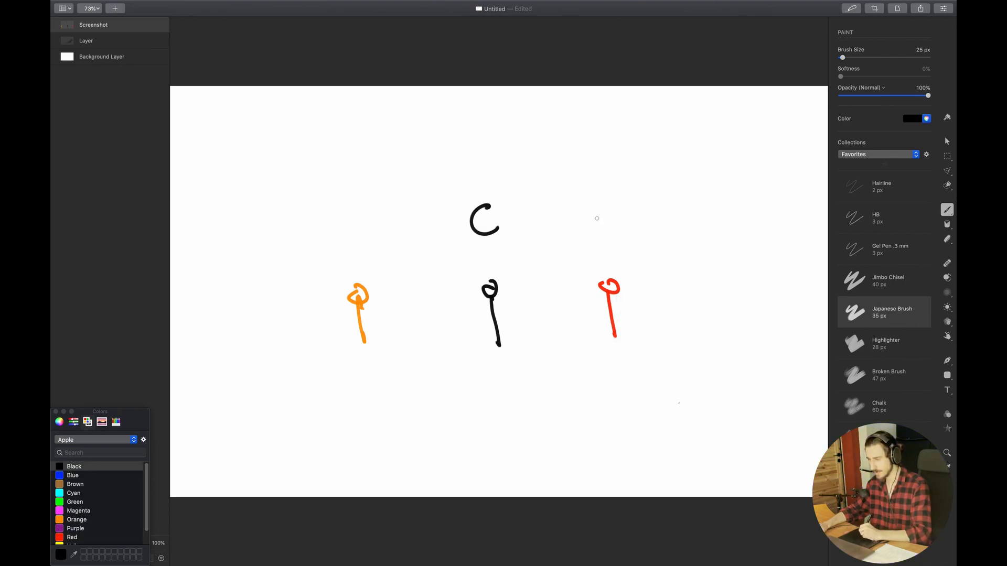
drag(595, 215, 606, 219)
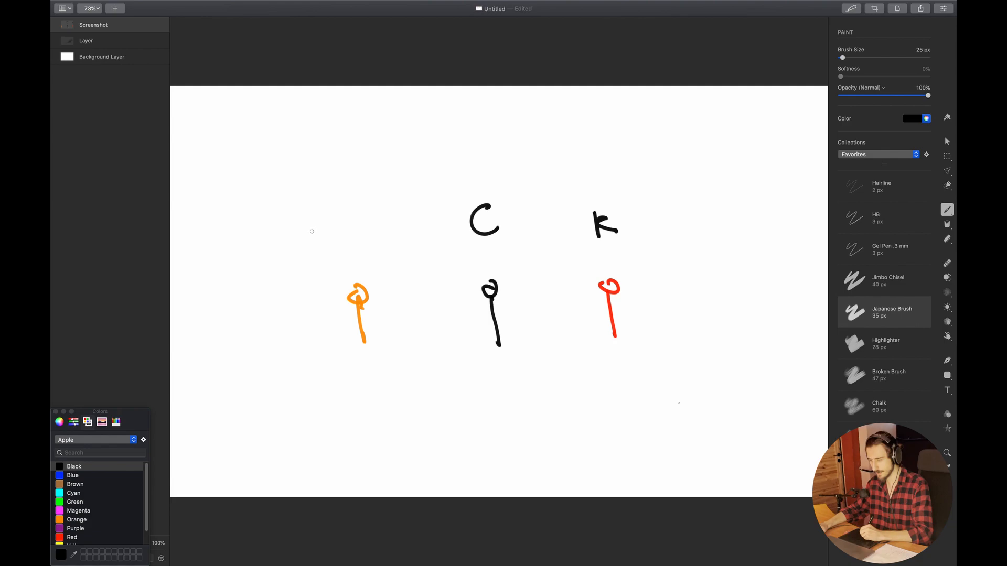
drag(349, 218, 385, 242)
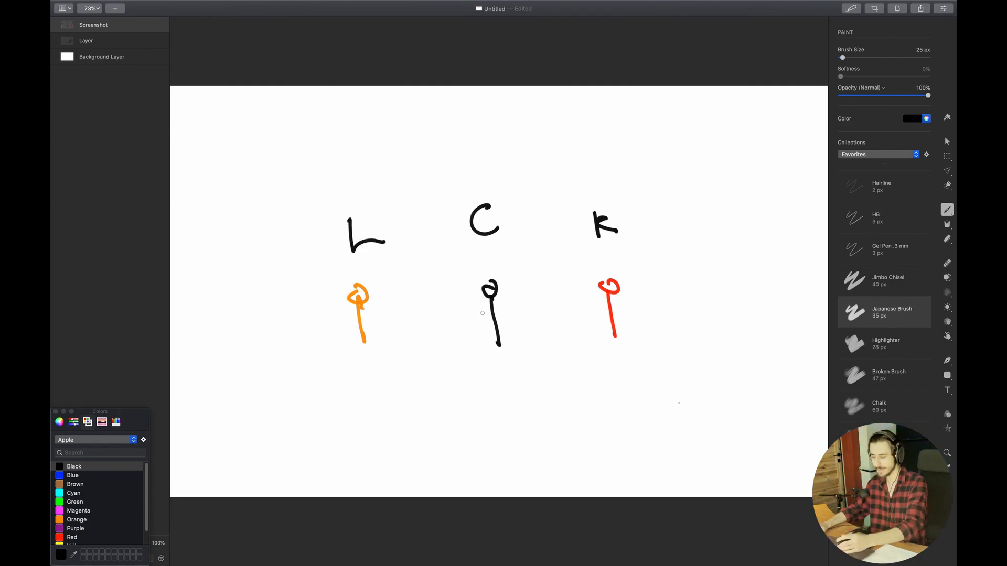
Step: Switch back to Ableton Live and play the hat track's drum rack, soloing its left chain
key(super+Tab)
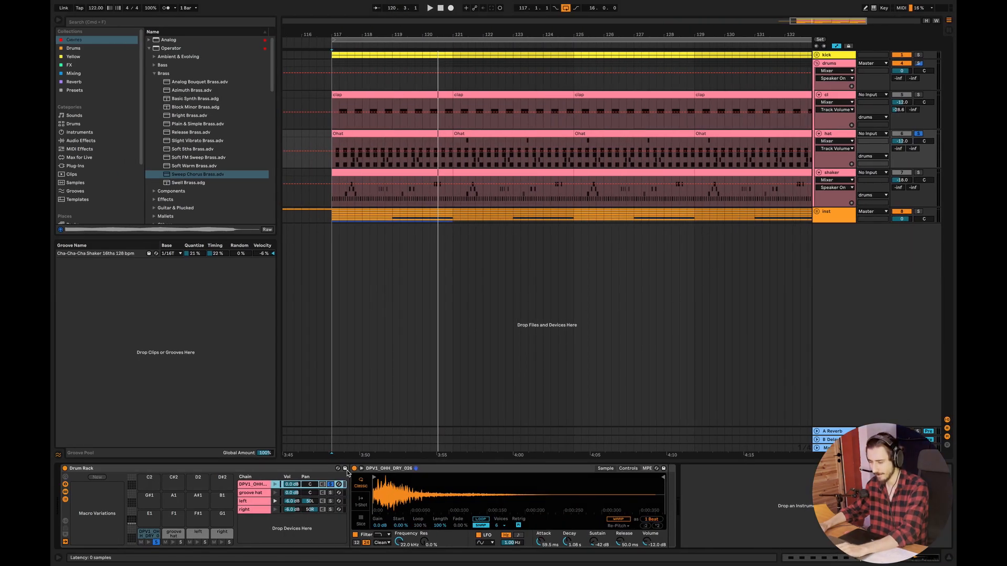
key(space)
key(space)
click(331, 501)
key(space)
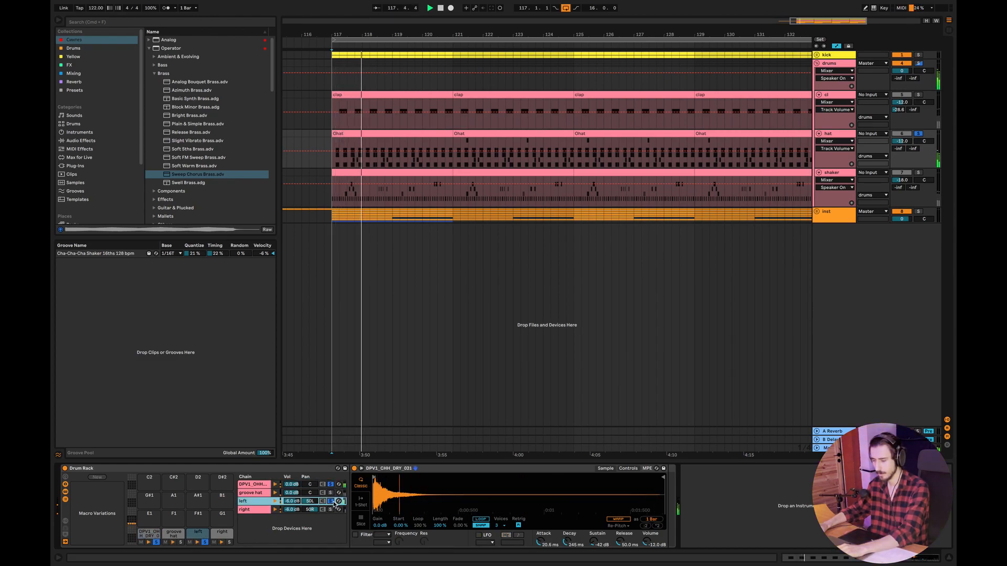
Step: Solo the right chain of the hat drum rack and adjust its sample's decay during playback
key(space)
click(330, 510)
key(space)
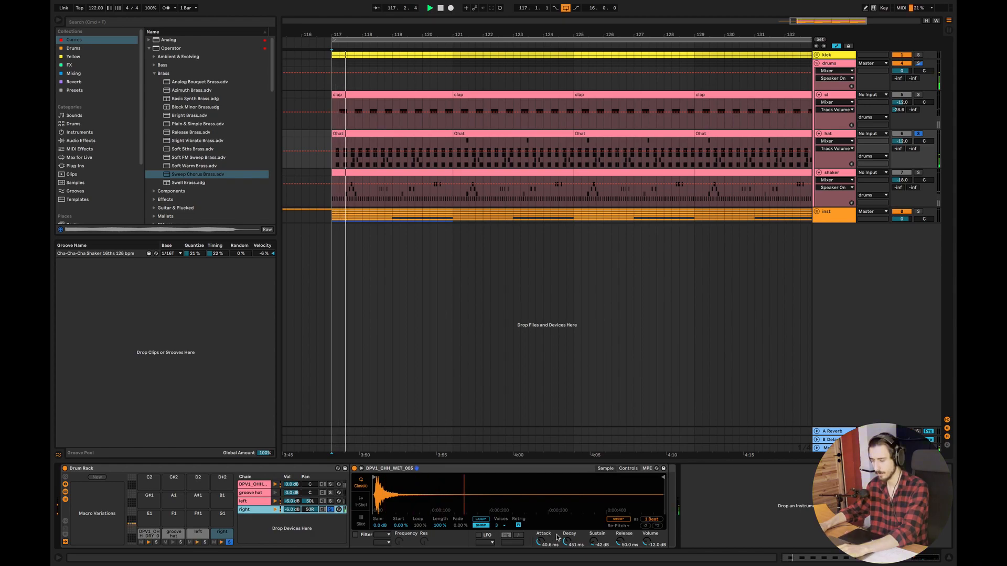
drag(567, 541, 568, 529)
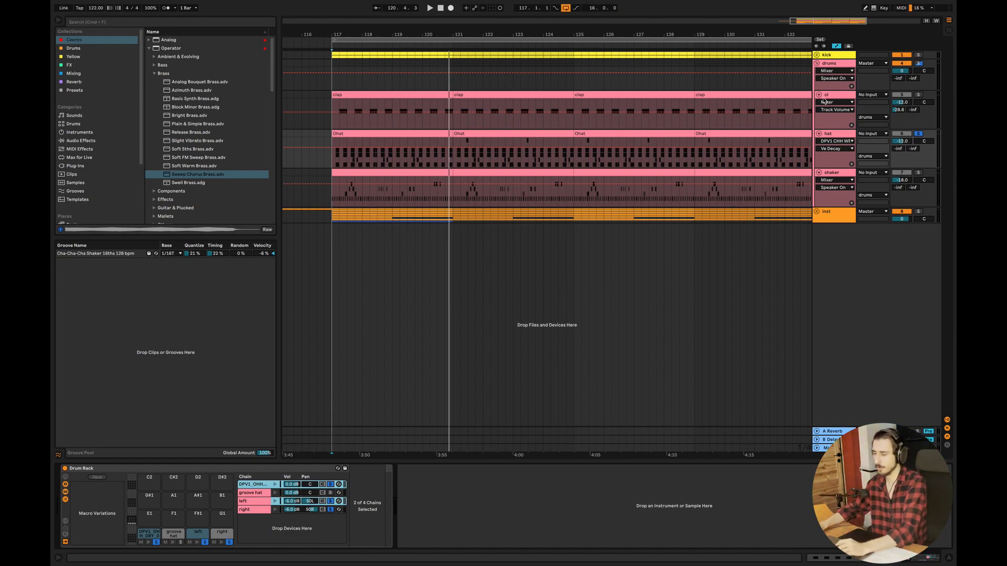
Step: Open the hat track's first clip, play it from bar 117 and point out the groove hat notes and the hit variations
double_click(384, 135)
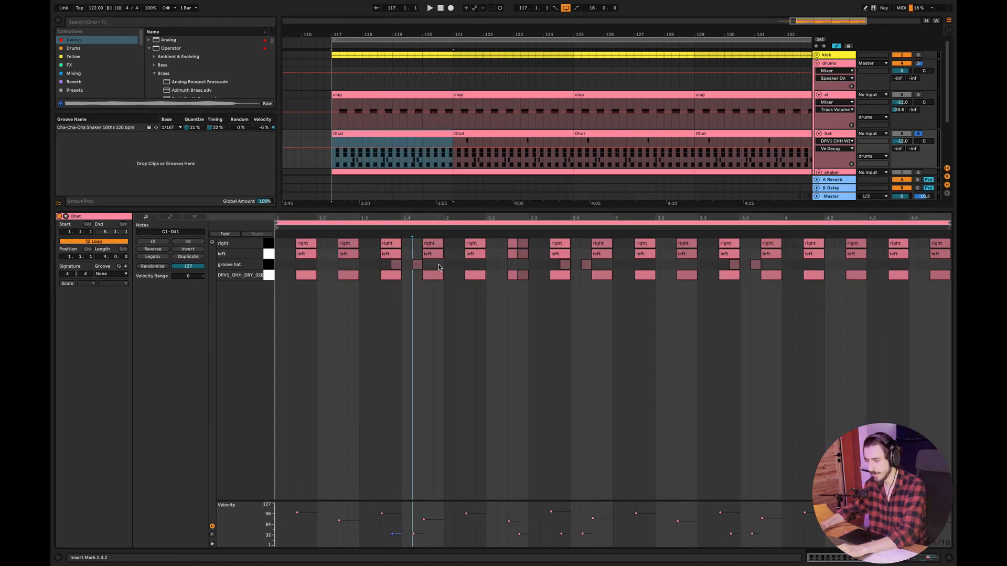
drag(369, 265, 443, 264)
key(space)
click(518, 304)
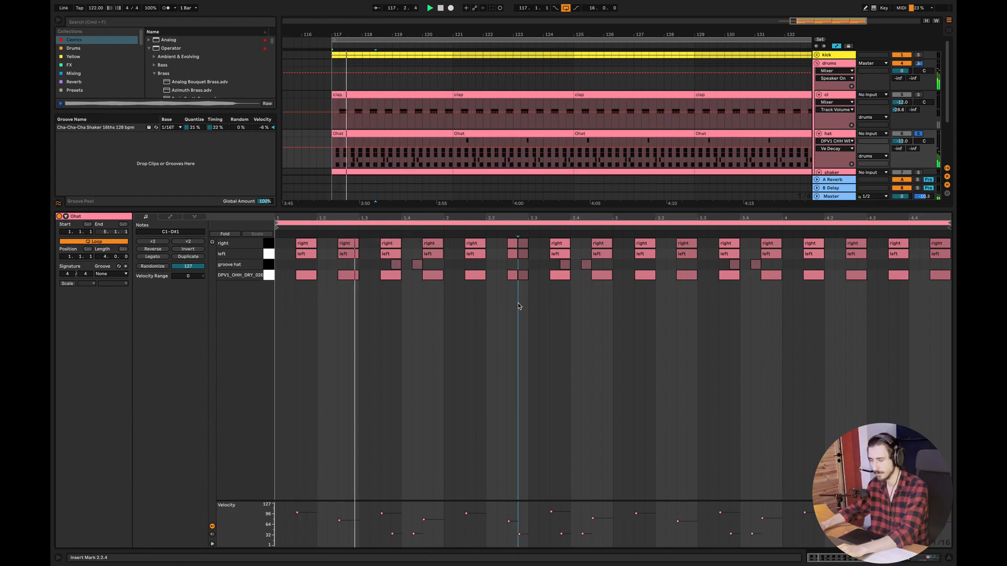
click(559, 298)
click(623, 305)
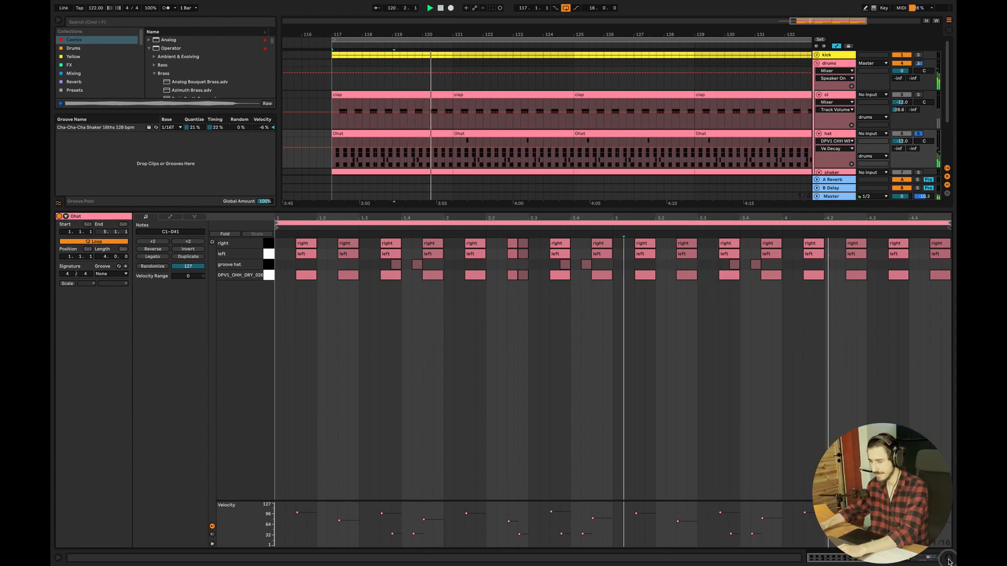
Step: Show the notes of the shaker track's first clip and select the whole row of DPV1_PERC_DRY_067 notes
key(super+alt+l)
key(super+alt+l)
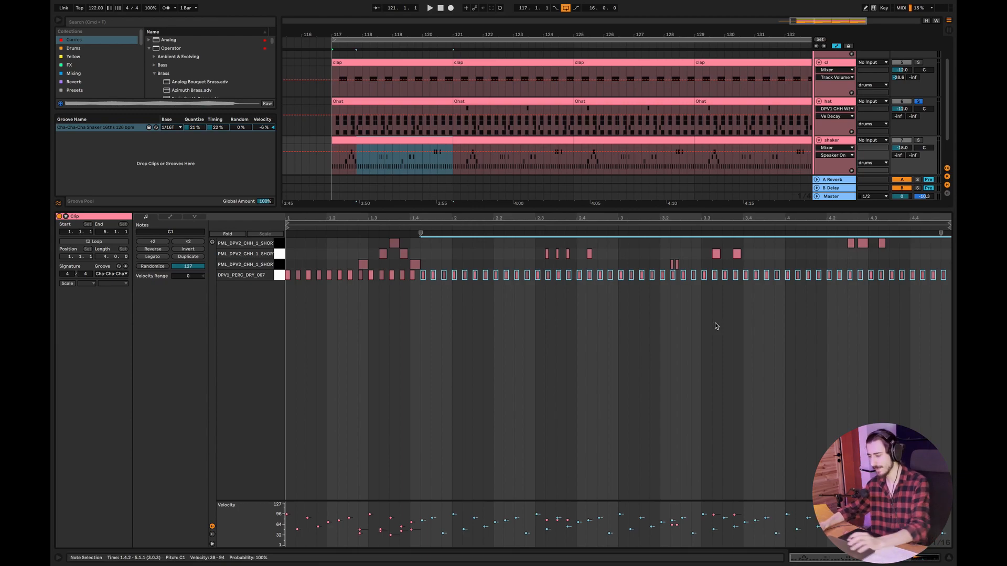
drag(950, 273, 273, 286)
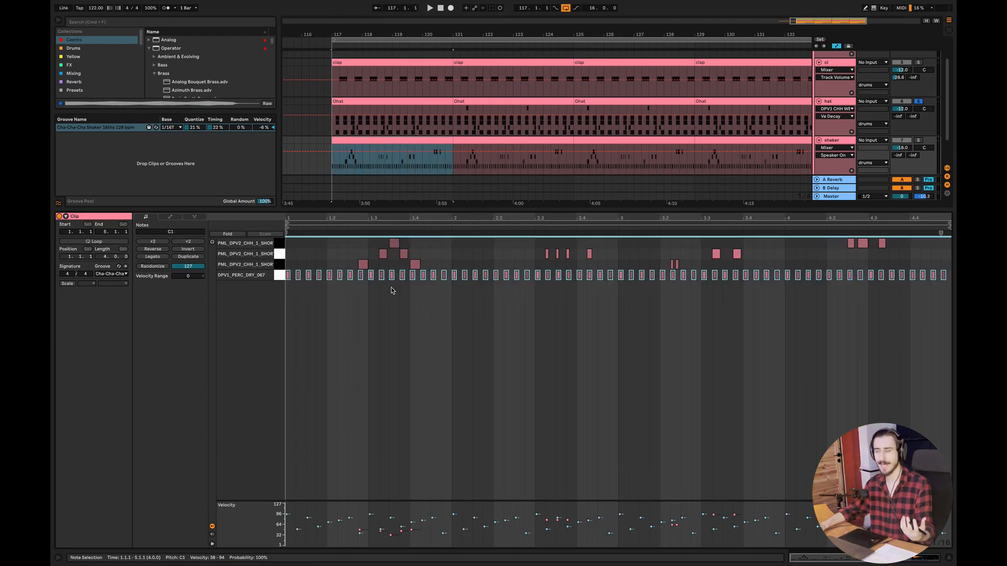
Step: Select the five short percussion notes around beats 1.2 to 1.4 of the shaker clip, and play the shaker track soloed
drag(437, 265, 333, 239)
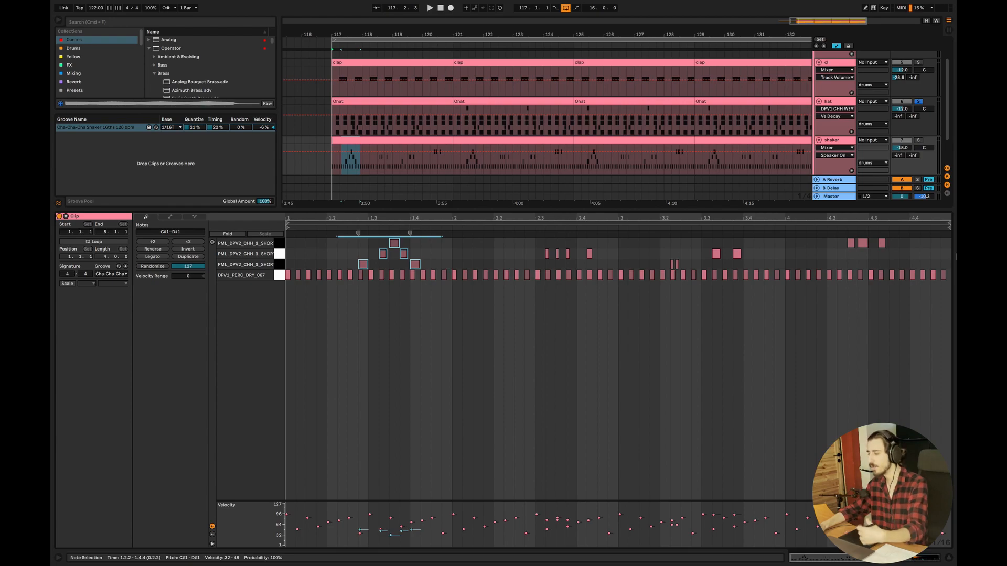
click(918, 142)
key(space)
Step: Delete the two short C#1 notes near position 3.2.2 in the shaker clip during playback
click(661, 365)
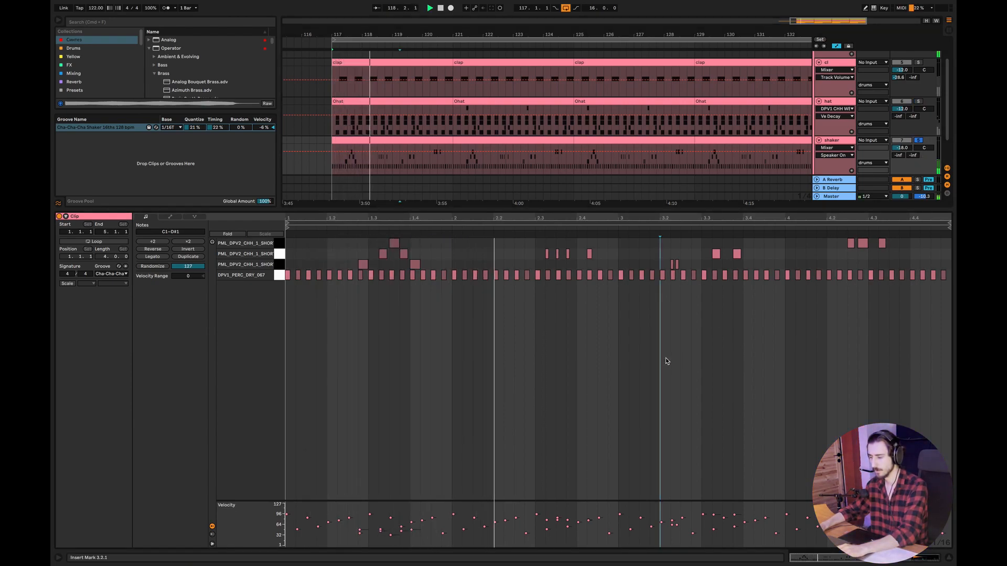
click(670, 352)
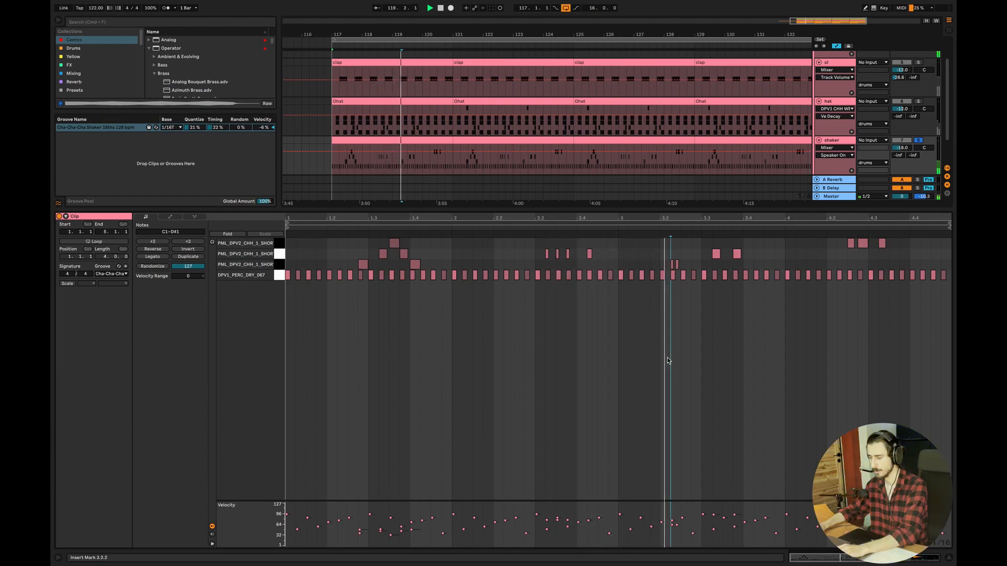
drag(703, 267, 668, 266)
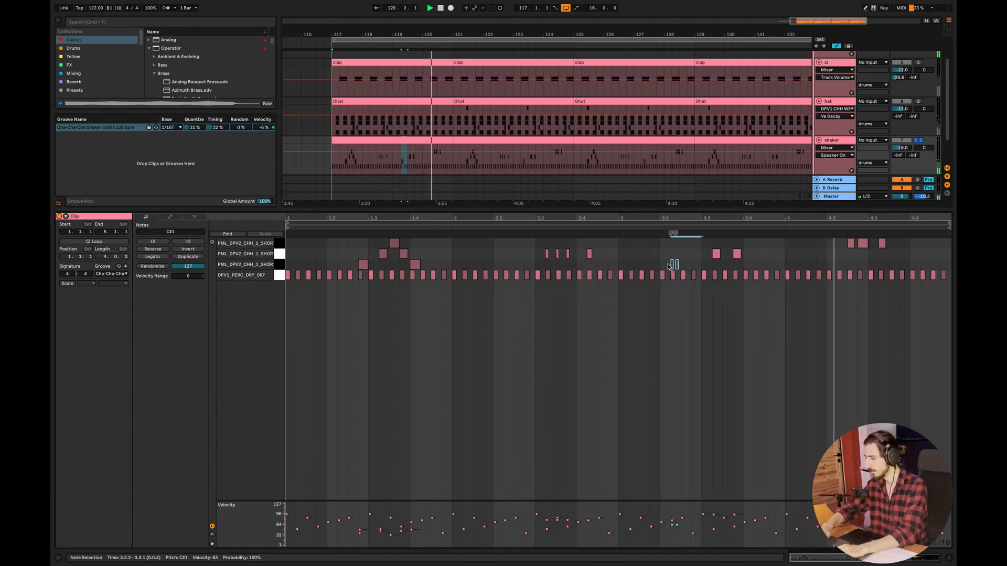
key(Delete)
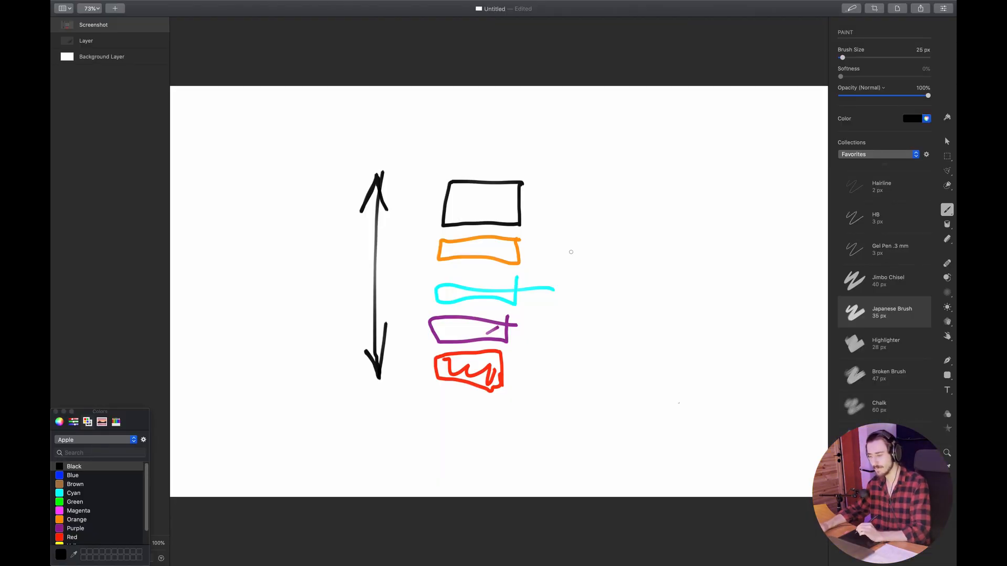
Step: Switch to the Pixelmator Pro sketch and draw black arrows pointing at the orange, cyan, purple and red boxes
mouse_move(563, 196)
mouse_down()
mouse_move(535, 243)
mouse_move(538, 232)
mouse_up()
mouse_move(582, 327)
mouse_down()
mouse_move(533, 288)
mouse_move(549, 315)
mouse_up()
drag(580, 365, 529, 340)
mouse_move(519, 440)
mouse_down()
mouse_move(504, 415)
mouse_move(513, 417)
mouse_up()
Step: Draw an equals sign beside the stacked boxes and handwrite "complex sound" after it
drag(632, 282, 601, 283)
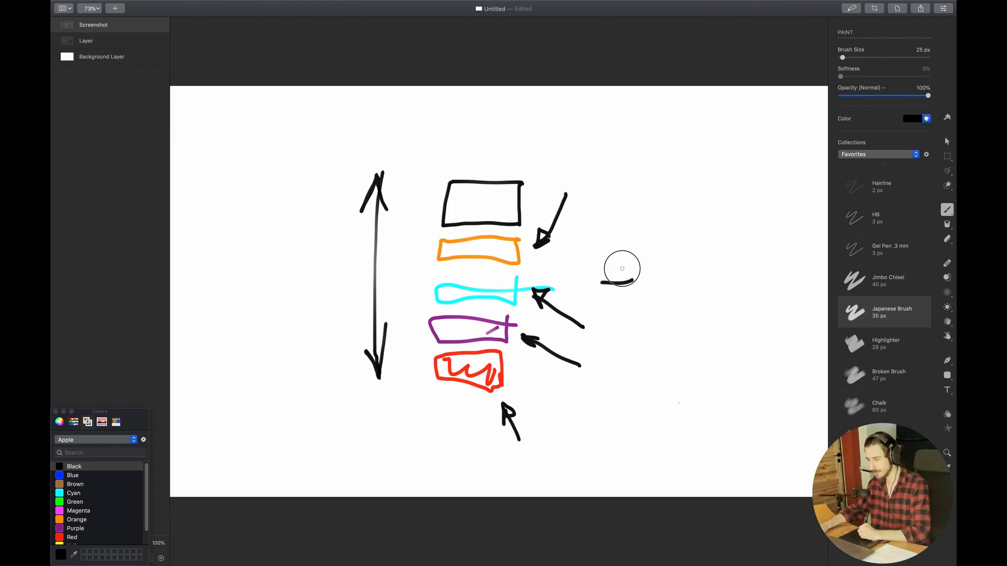
mouse_move(688, 219)
mouse_down()
mouse_move(746, 216)
mouse_move(764, 202)
mouse_move(786, 223)
mouse_up()
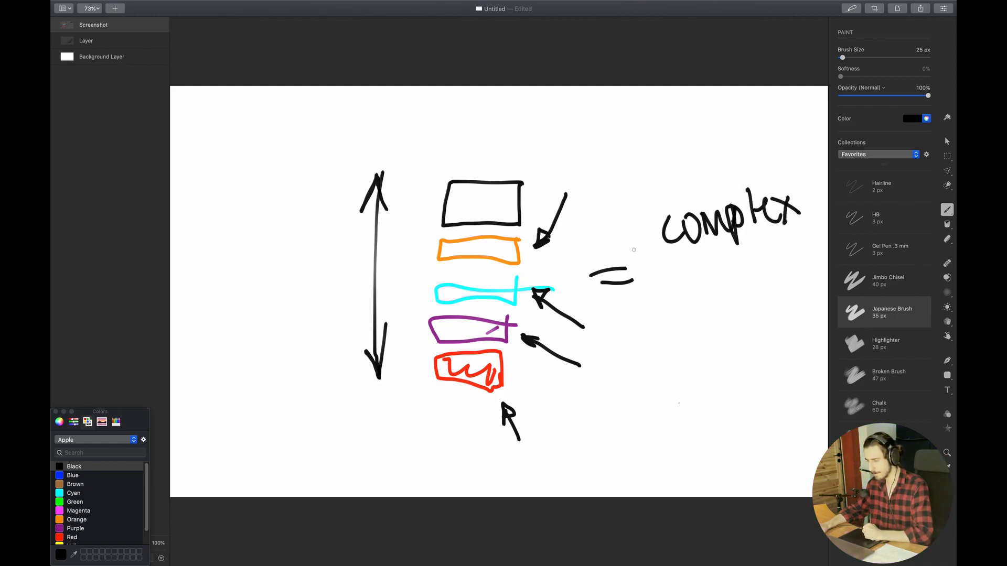
drag(689, 267, 712, 271)
mouse_move(731, 286)
mouse_down()
mouse_move(764, 281)
mouse_move(785, 252)
mouse_move(789, 284)
mouse_up()
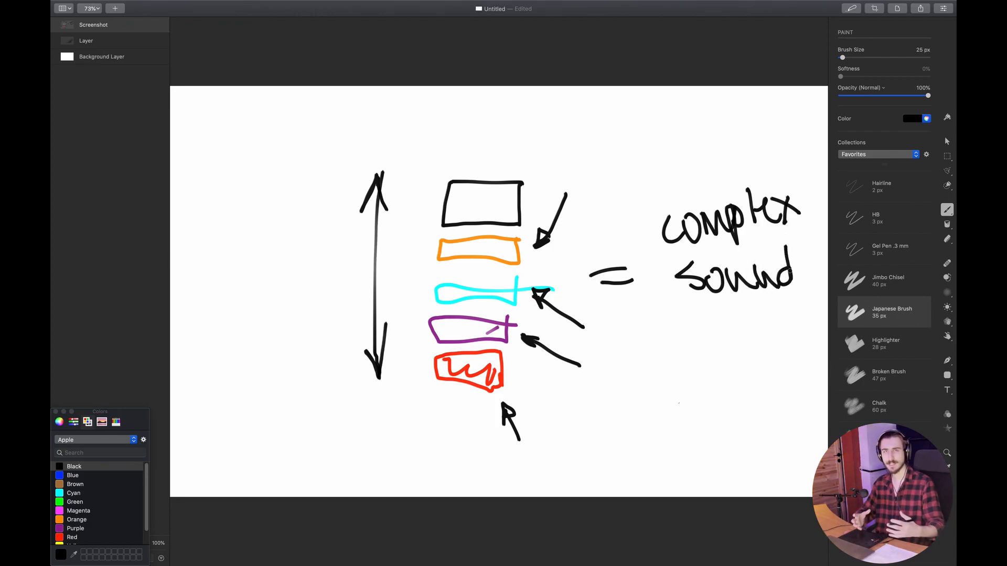